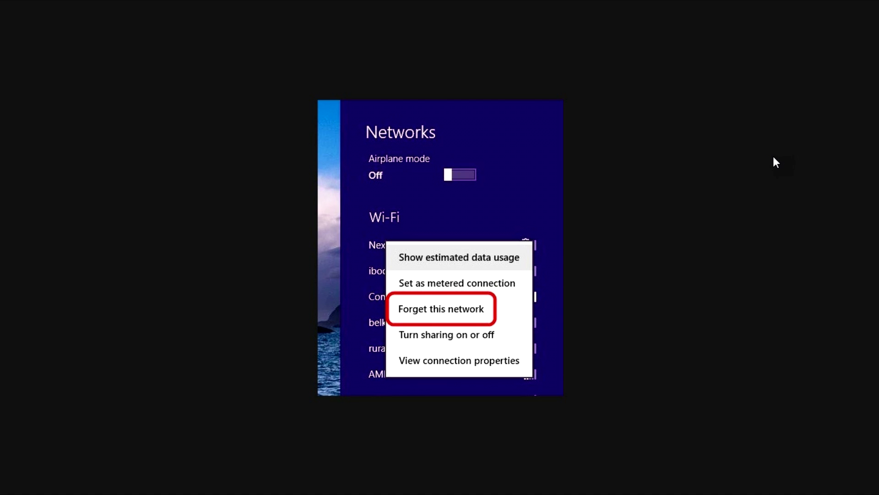
Step: Show a saved Wi-Fi network's options in the Networks panel, including Forget this network
mouse_move(878, 130)
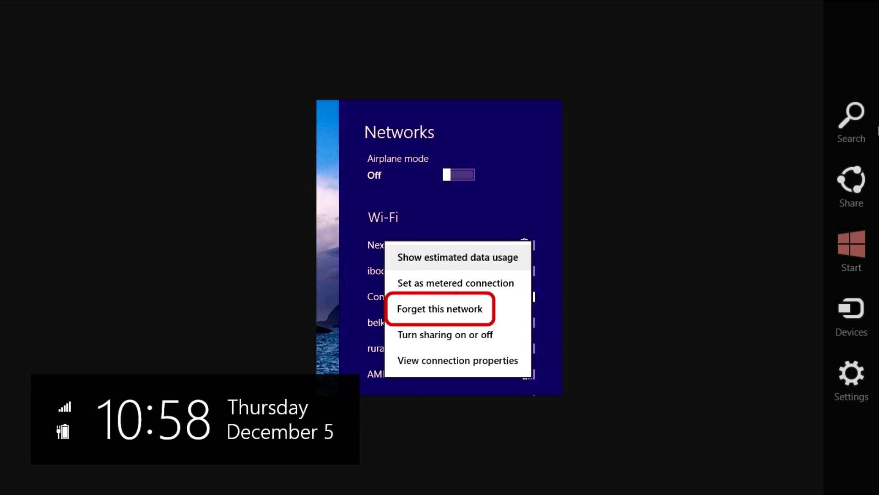
Step: View the Wi-Fi list from Settings, then bring up the desktop tray's network menu
click(851, 380)
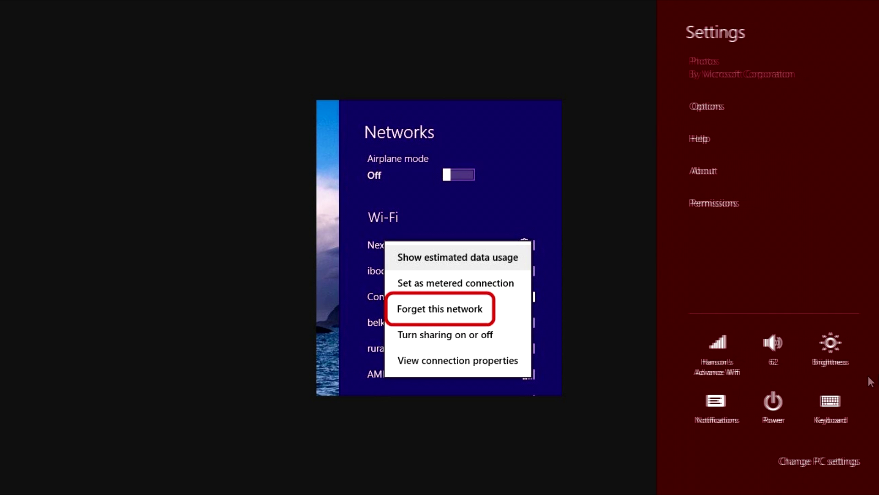
click(704, 368)
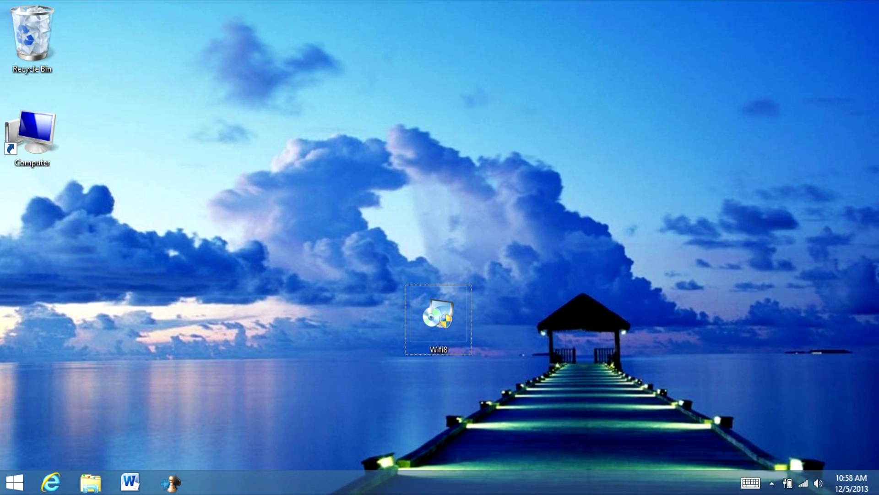
right_click(803, 480)
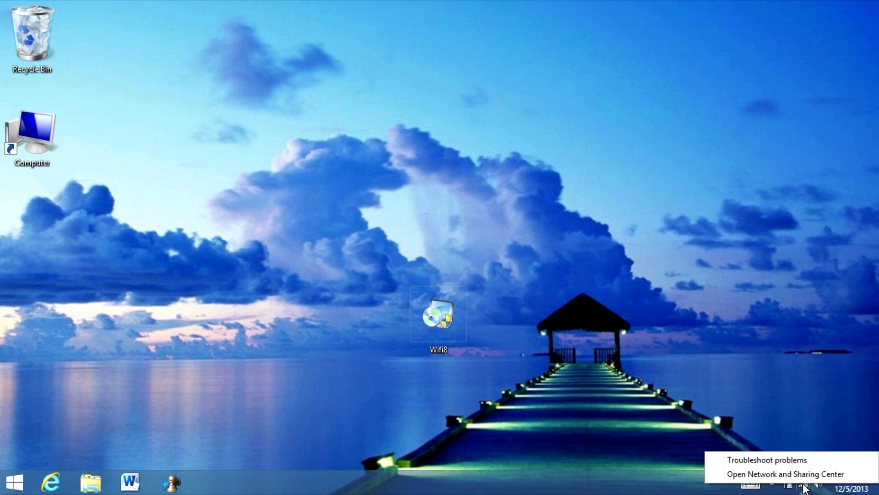
Step: Enter and save a new security key for Hanson's Advance Wifi in its Wireless Properties
click(799, 474)
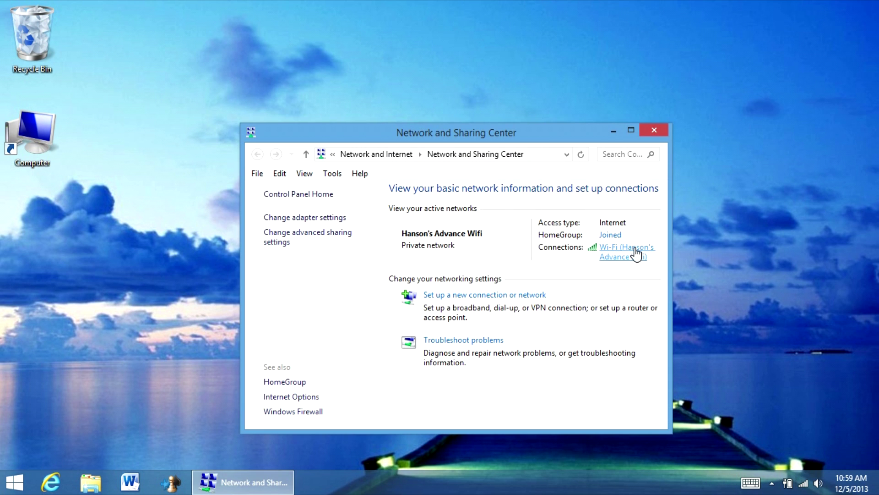
click(636, 254)
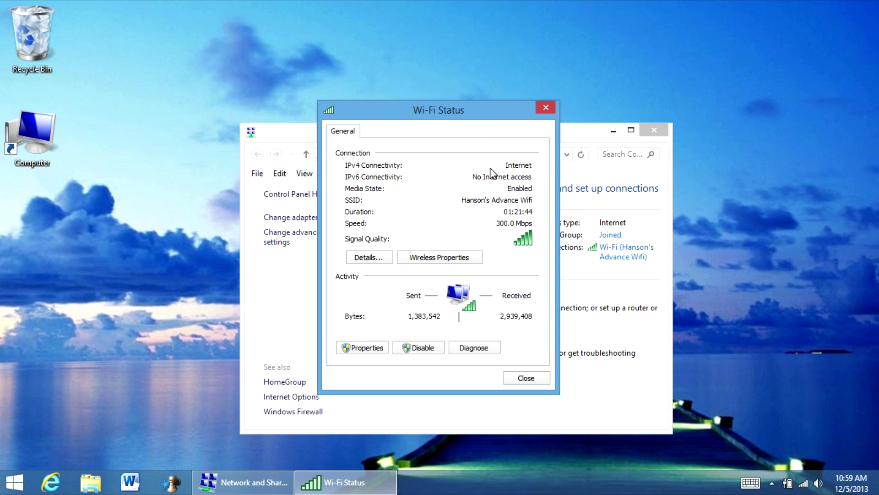
click(433, 257)
click(399, 143)
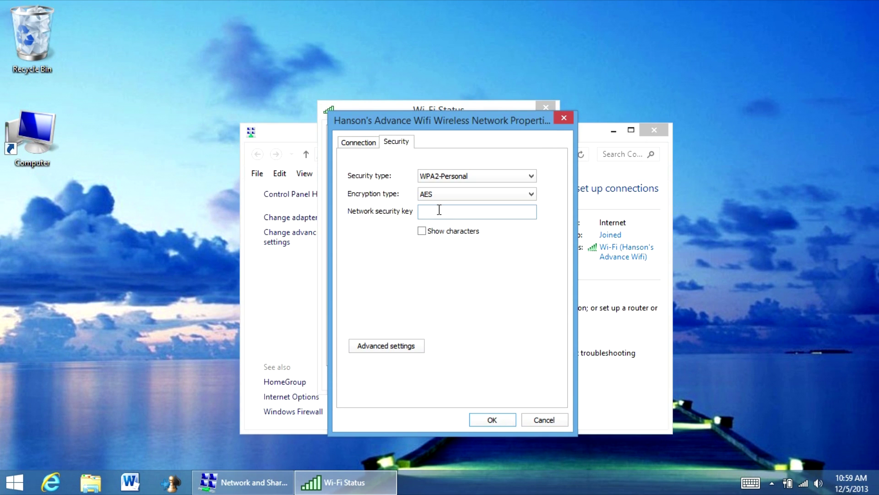
text(••••)
text(••••)
click(421, 231)
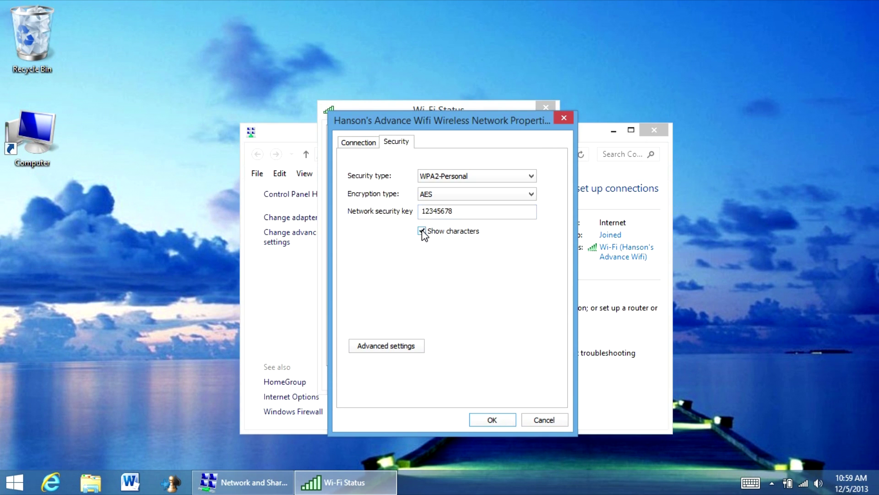
click(491, 419)
click(523, 379)
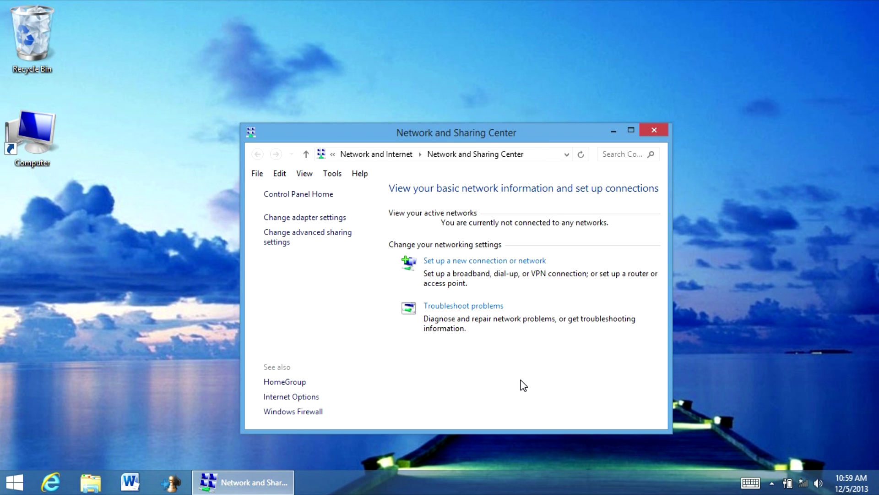
Step: Try connecting to Hanson's Advance Wifi via the Settings charm, then dismiss the Can't connect message
key(super+c)
key(Up)
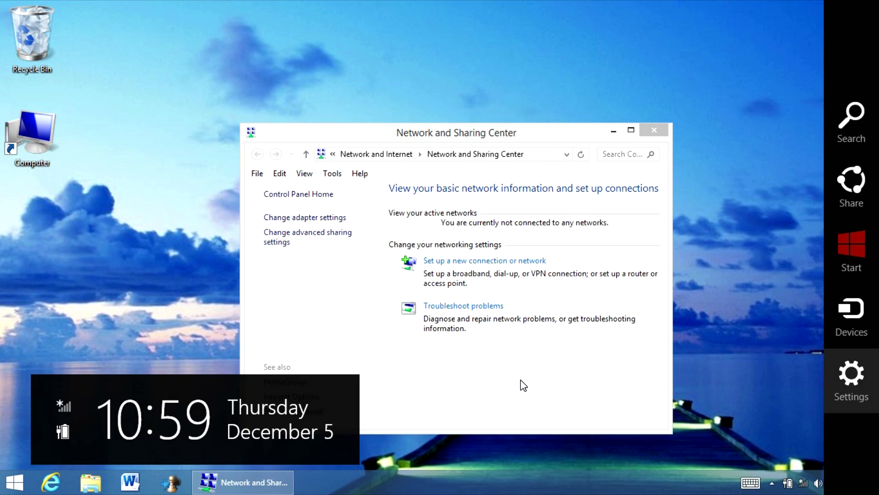
key(Return)
key(Return)
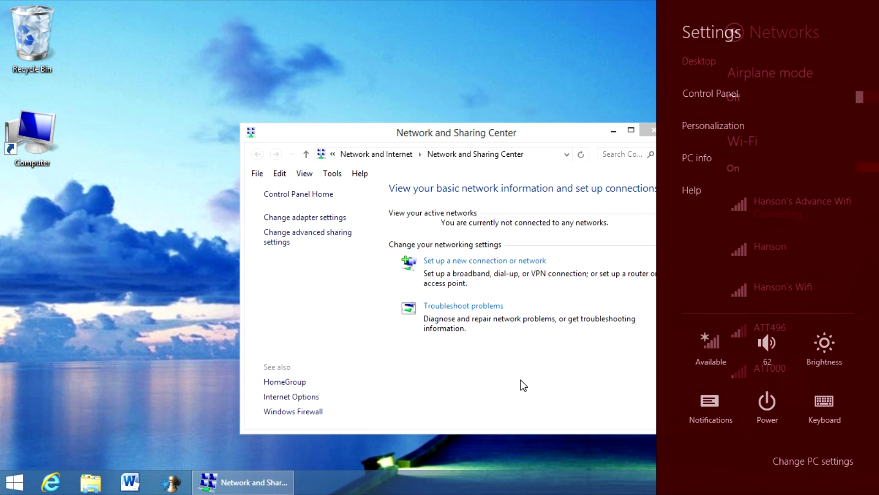
key(Return)
key(Return)
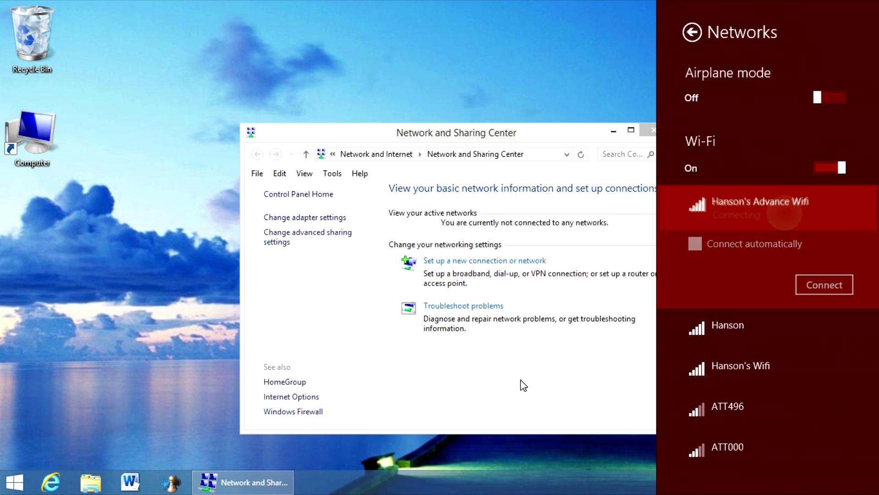
key(Return)
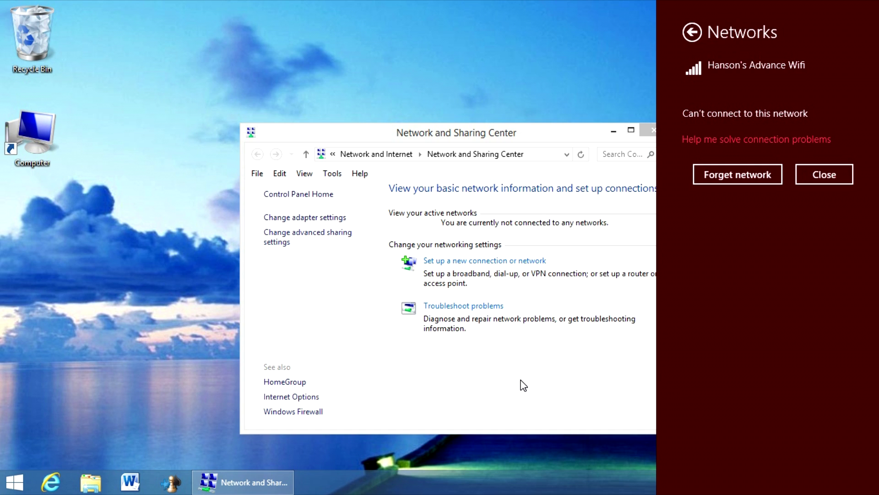
key(Return)
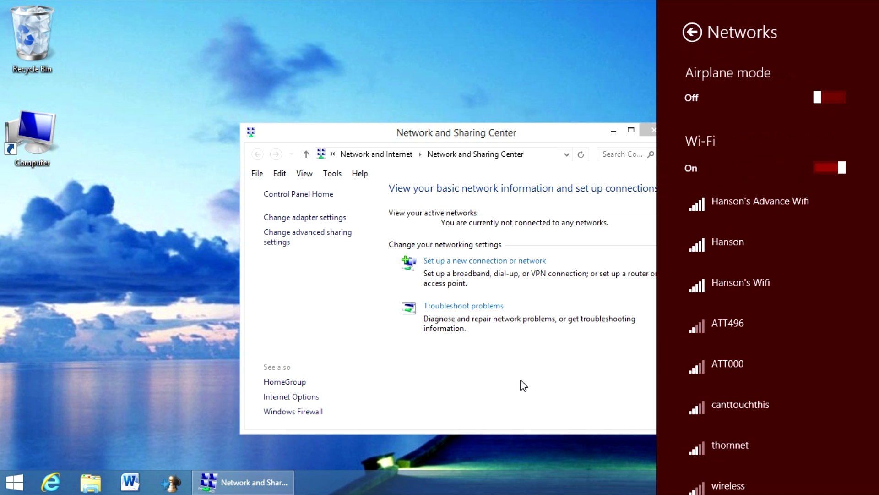
Step: Close the Network and Sharing Center and launch Internet Explorer at google.com
click(524, 385)
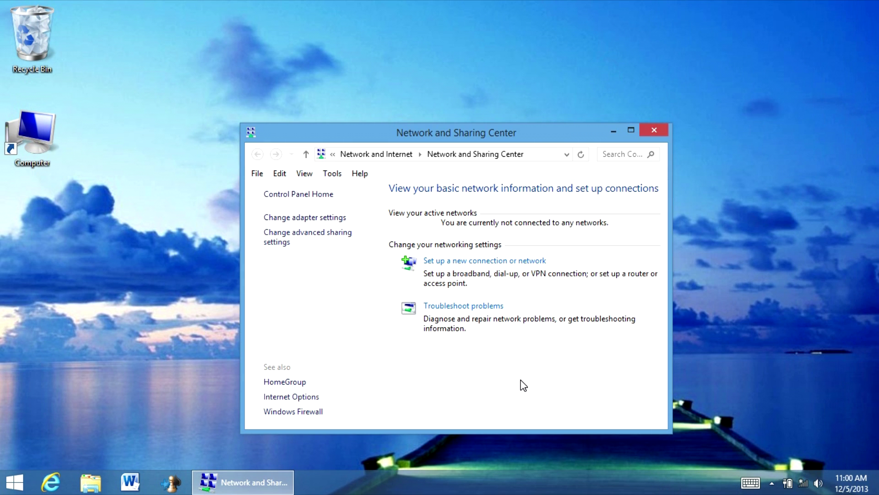
key(alt+F4)
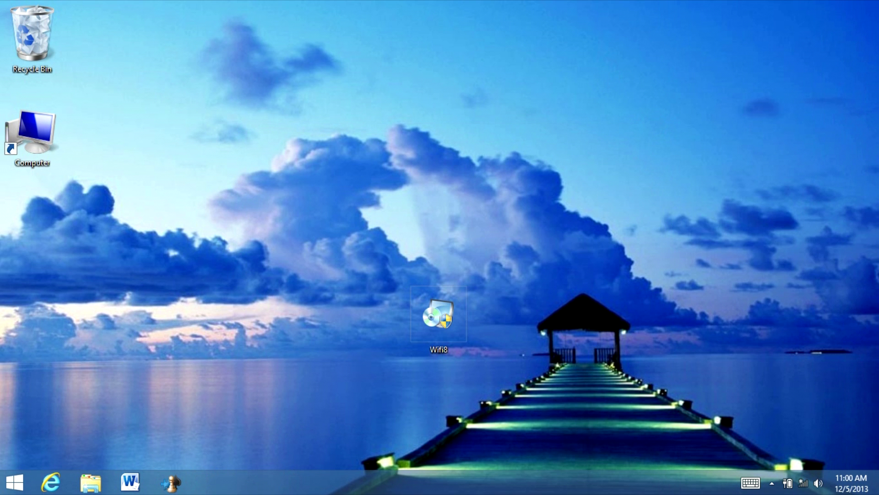
key(super+1)
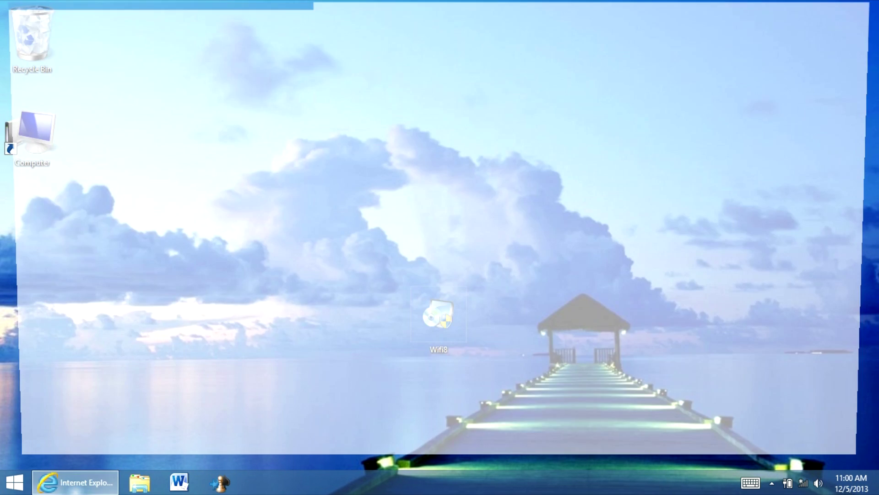
click(139, 24)
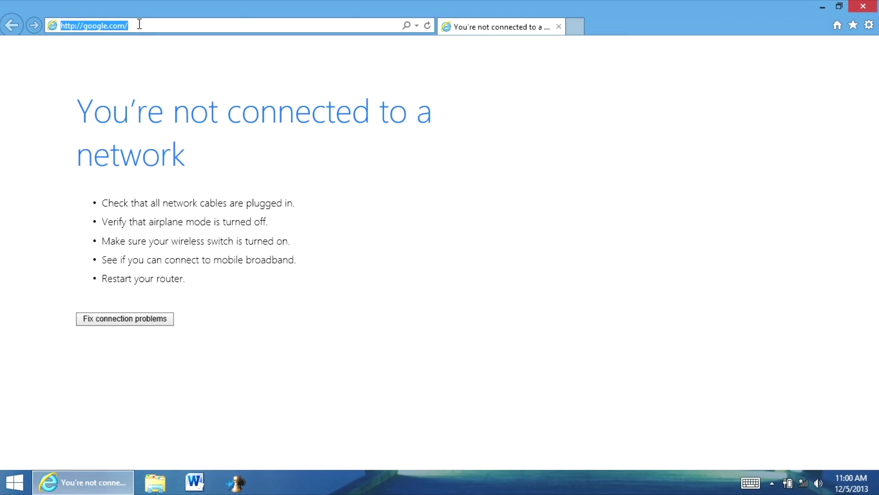
Step: Connect to Hanson's Wifi from the Settings charm's network list
key(super+c)
click(856, 380)
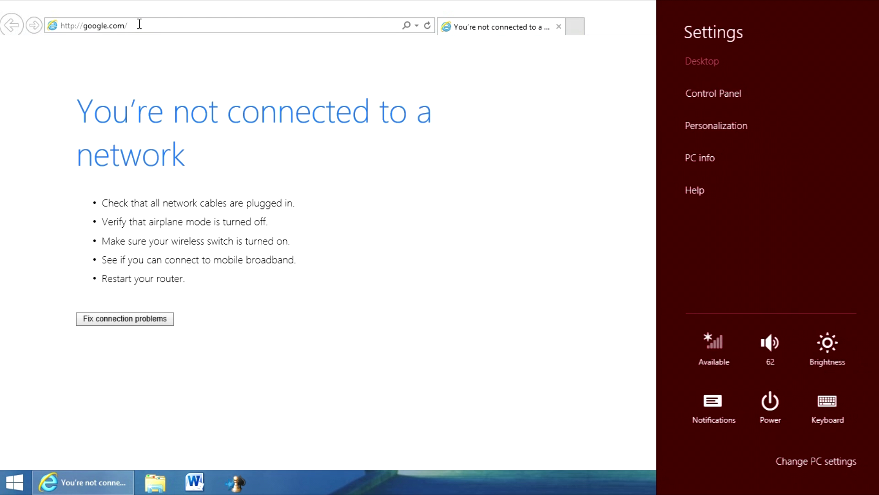
click(715, 344)
click(707, 200)
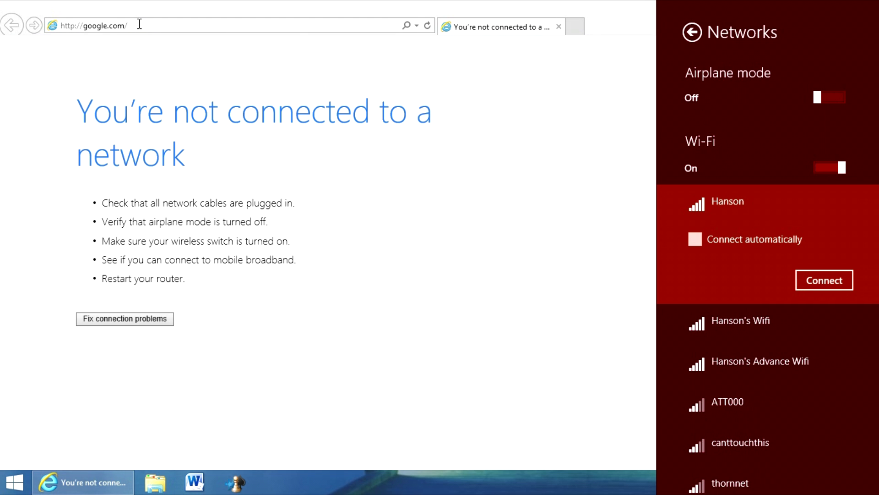
click(740, 321)
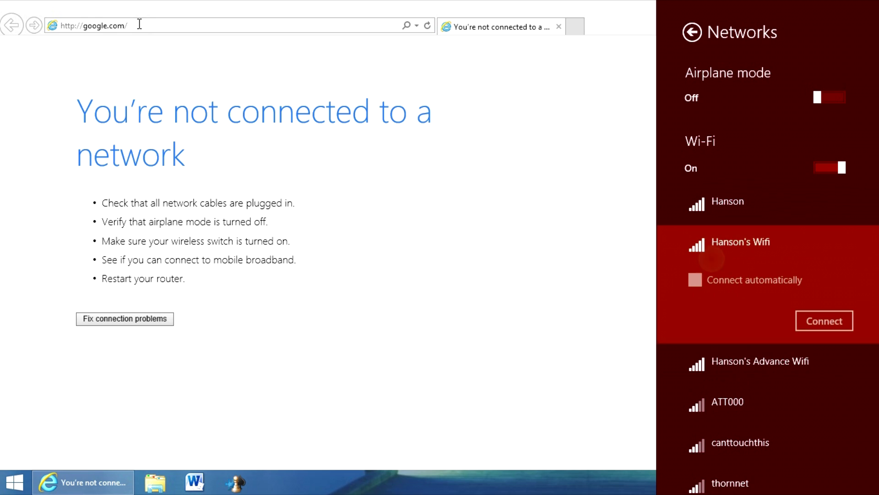
click(824, 321)
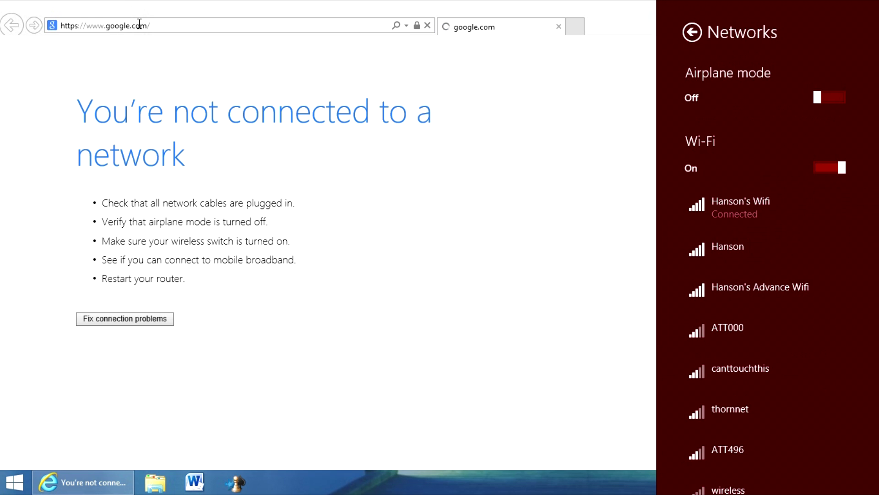
Step: Return to Internet Explorer and select the whole google.com address to reload it
click(139, 23)
click(140, 24)
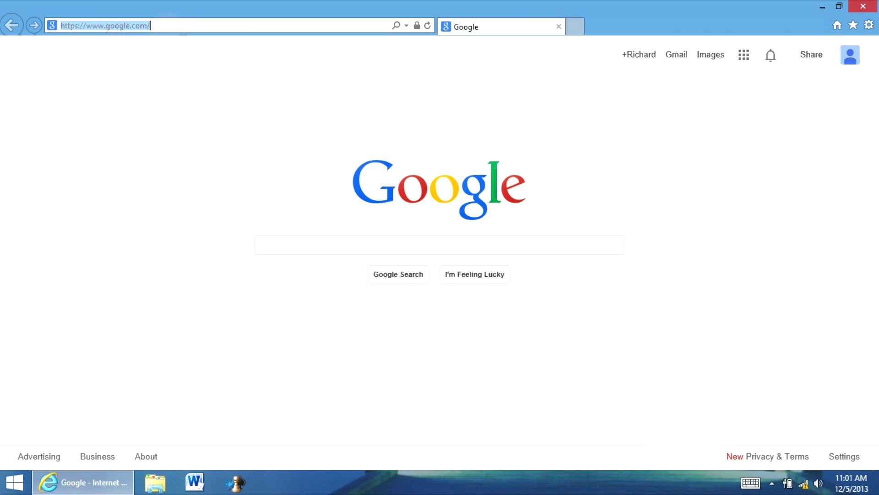
click(125, 28)
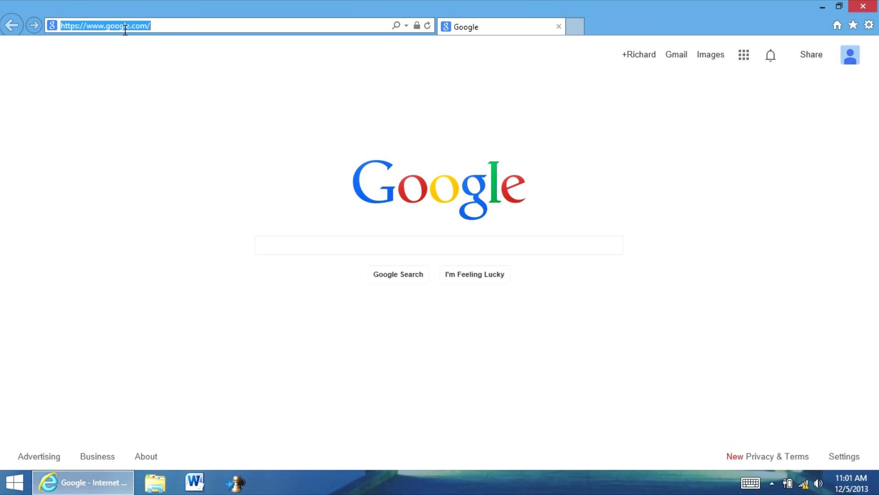
Step: Reopen the WiFi8.exe PutLocker page from history and continue as a free user
text(wifi)
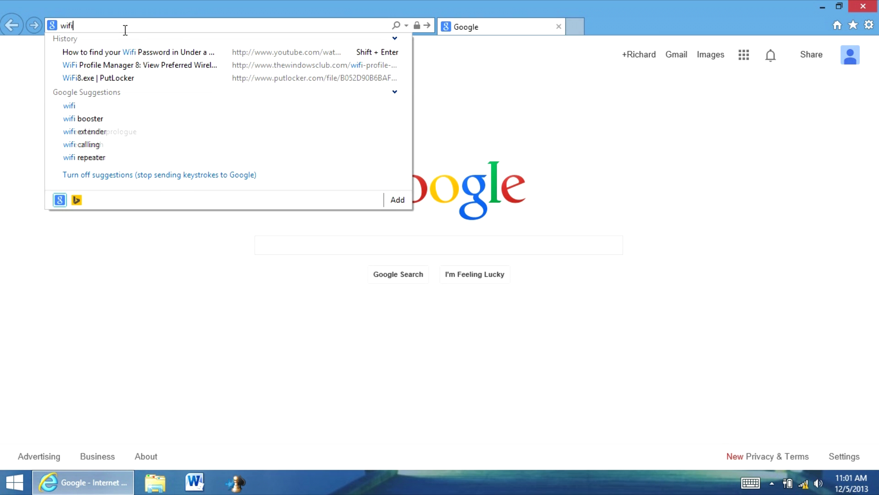
key(Down)
key(Down)
key(Down)
key(Return)
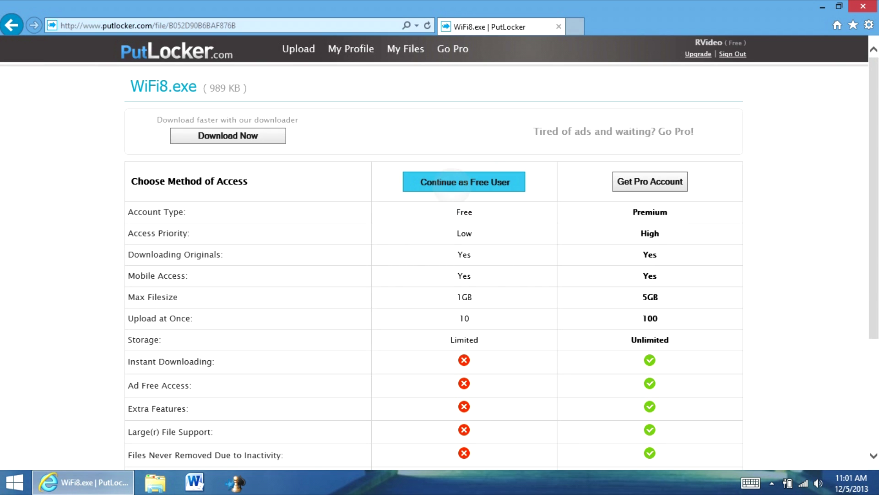
click(464, 181)
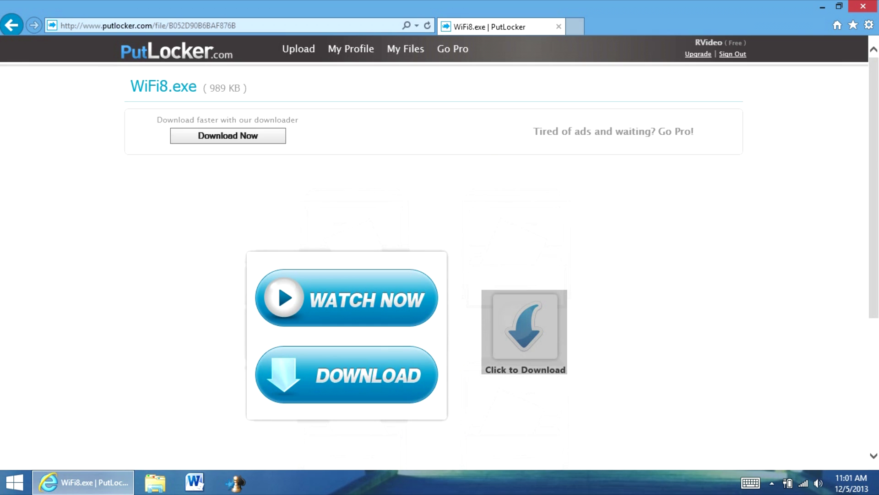
Step: Download WiFi8.exe and launch the installer from the desktop
right_click(521, 320)
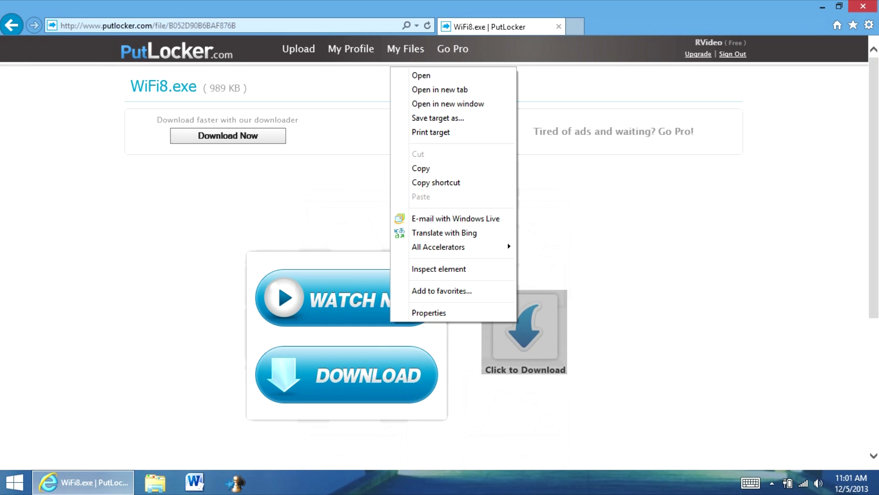
key(Escape)
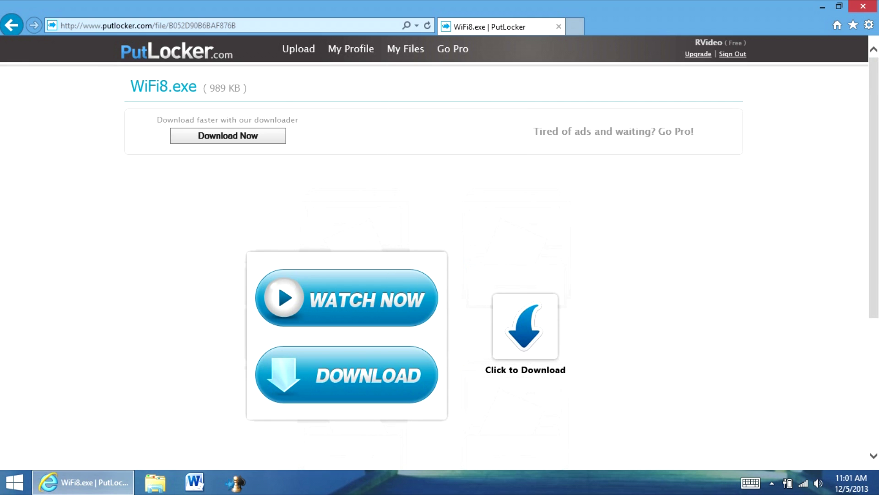
scroll(525, 275, down, 1)
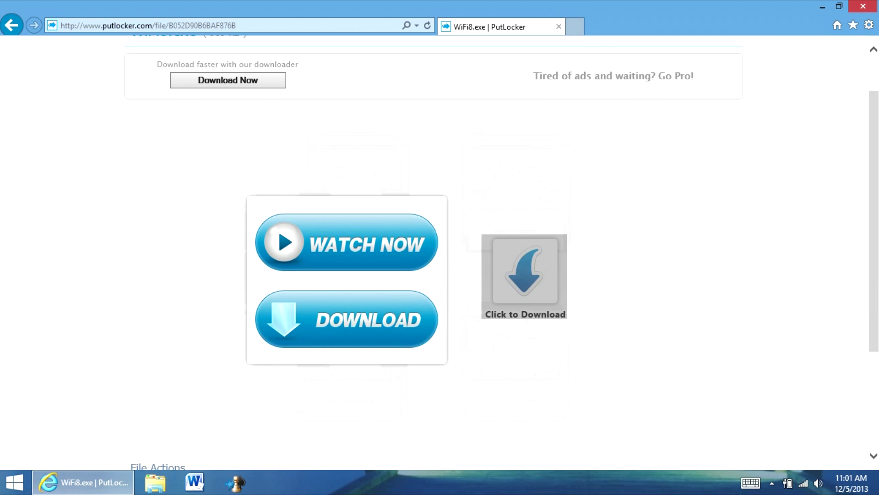
click(525, 270)
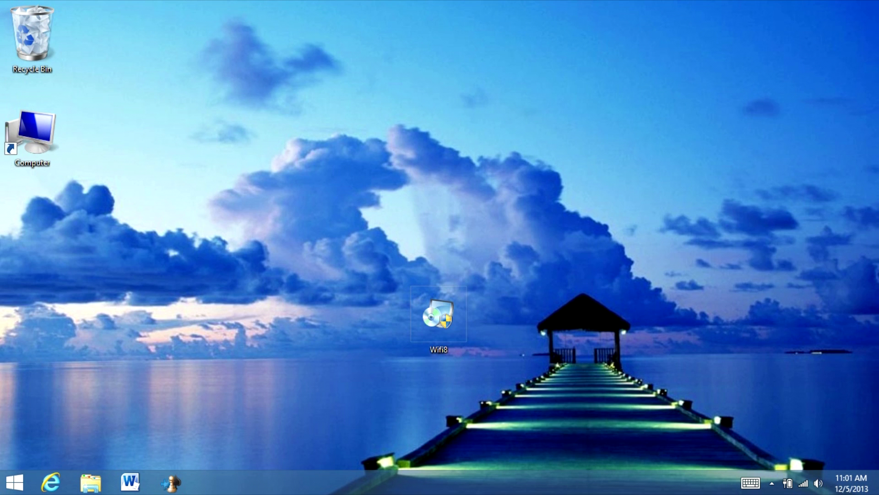
double_click(438, 316)
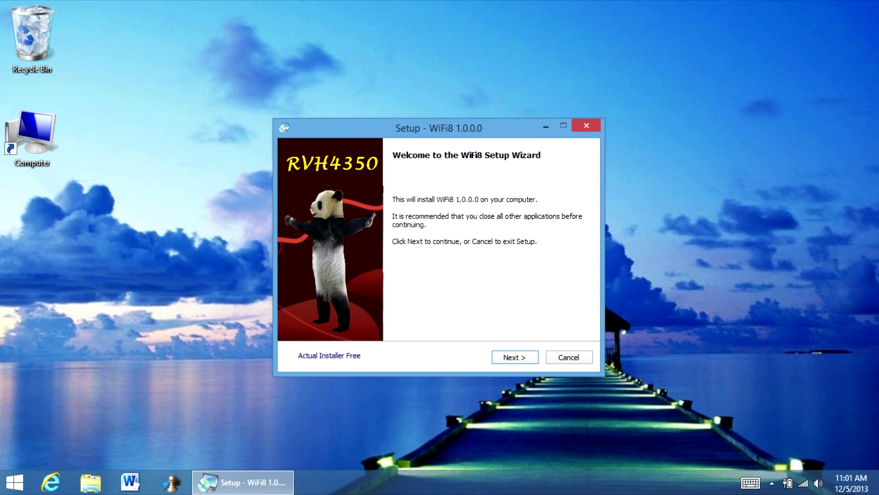
Step: Install WiFi8 1.0.0.0 with the license accepted, default folder and shortcuts, skipping the website
key(Return)
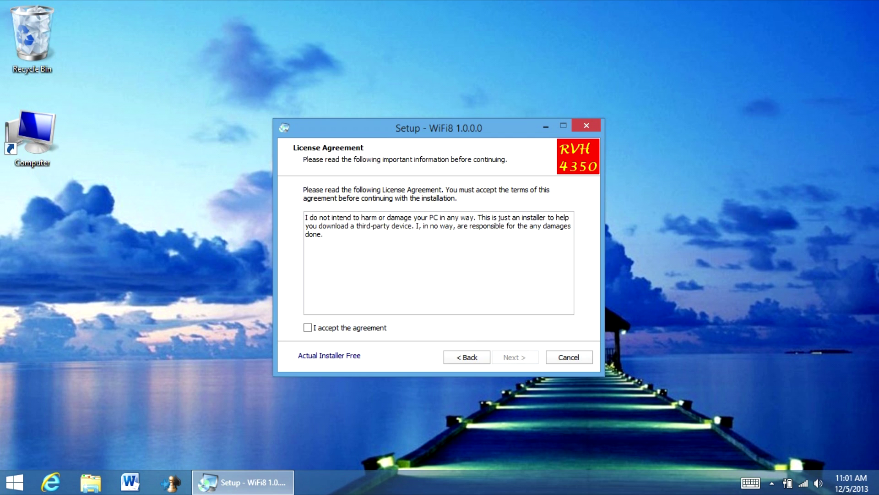
click(308, 327)
key(Return)
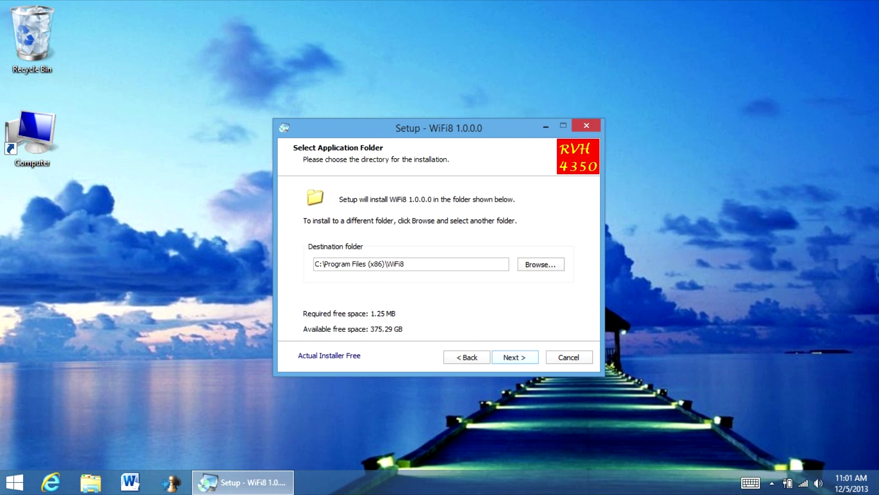
key(Return)
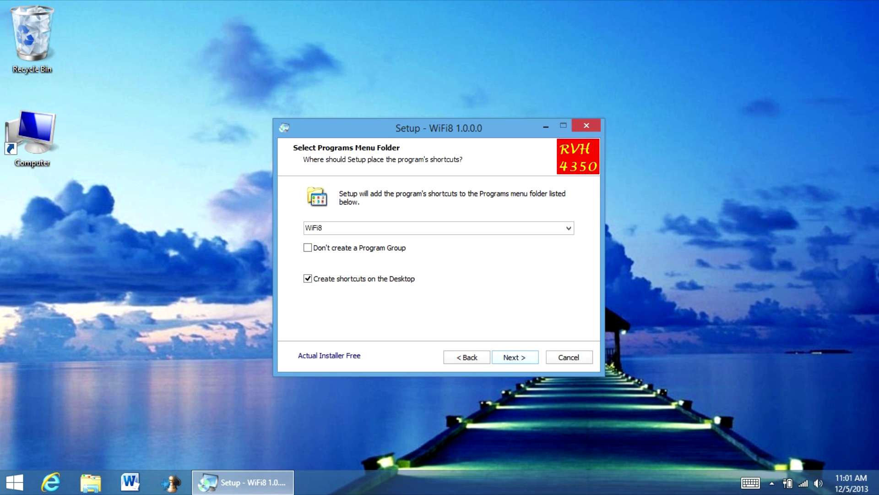
click(514, 357)
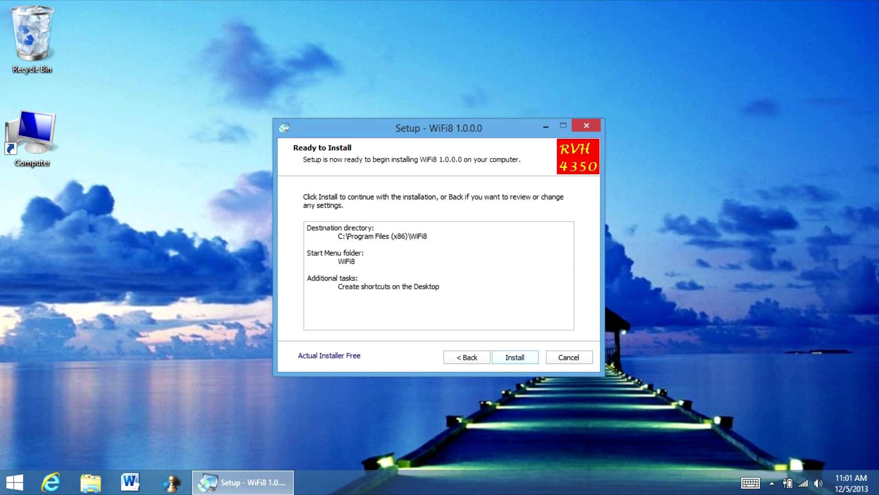
key(Return)
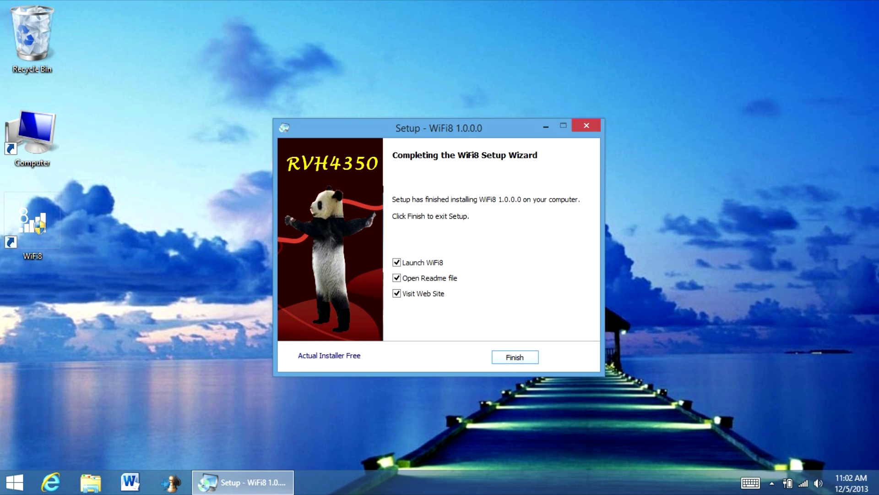
click(396, 293)
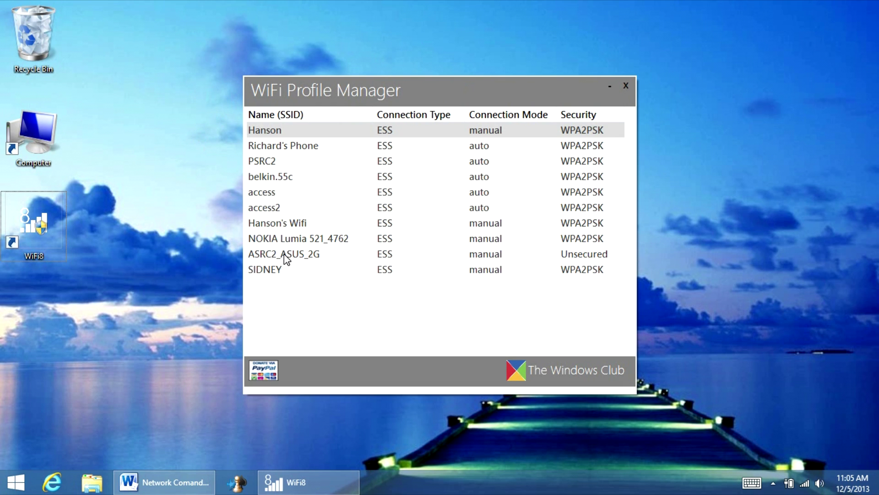
click(285, 271)
right_click(286, 274)
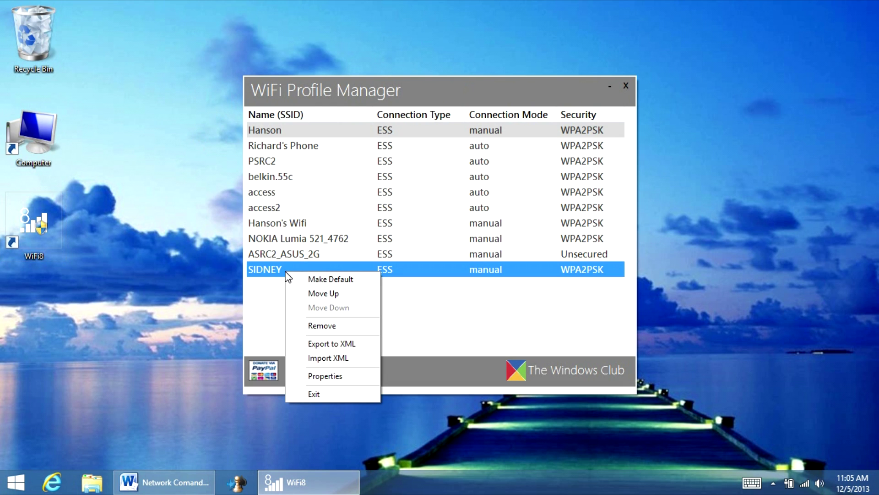
click(321, 374)
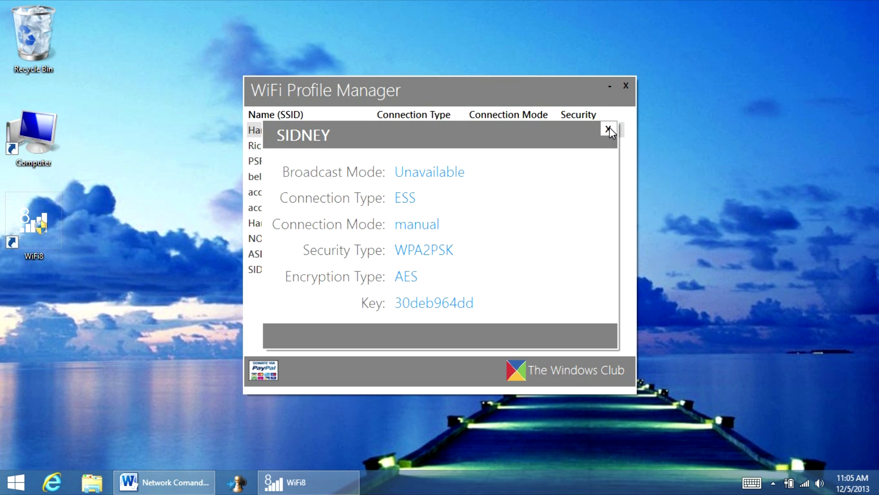
click(608, 129)
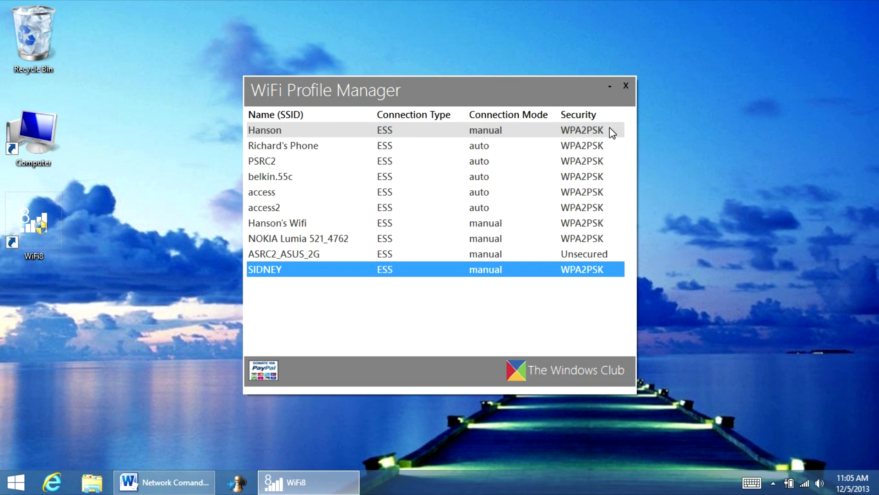
Step: View ASRC2_ASUS_2G's properties, then try moving it one place down below SIDNEY
click(444, 255)
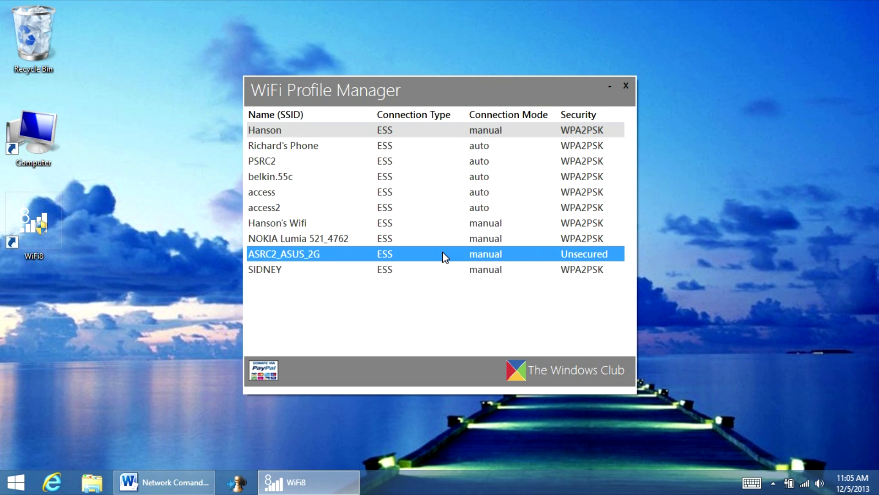
right_click(443, 256)
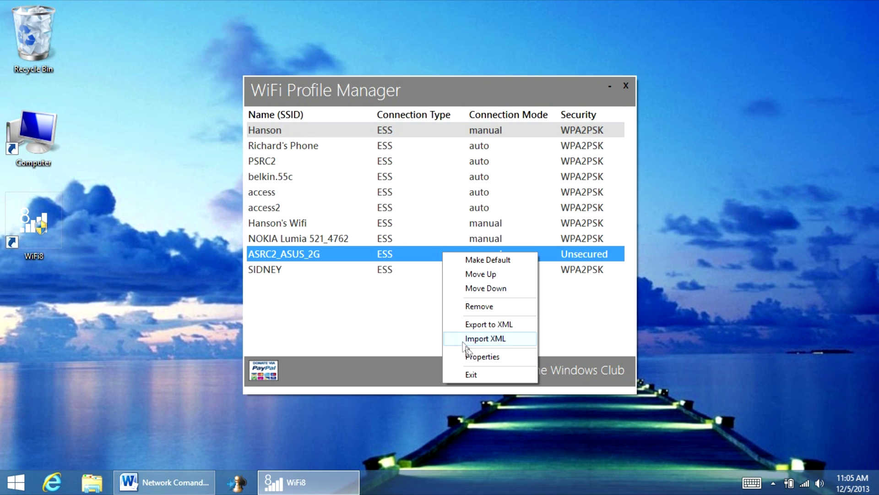
click(471, 356)
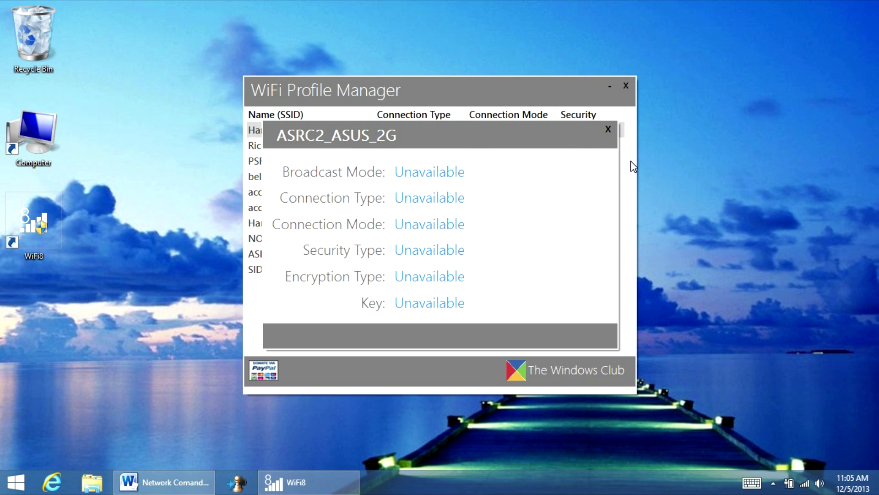
click(608, 130)
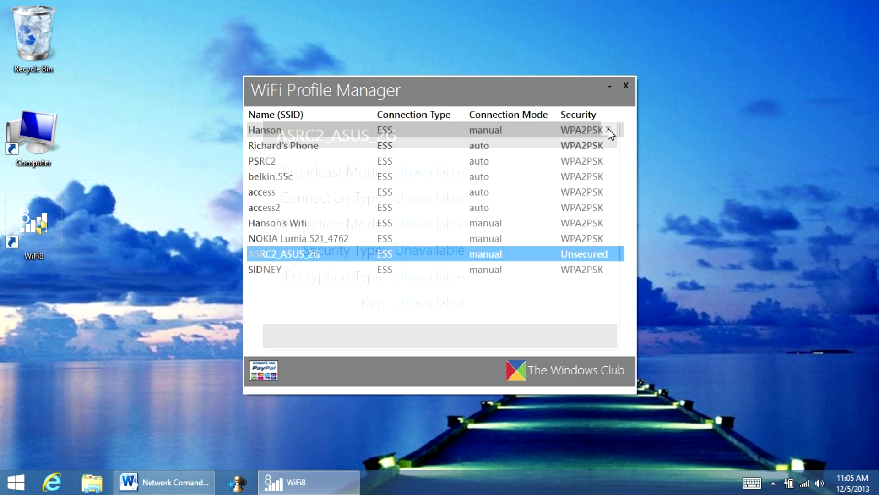
right_click(564, 255)
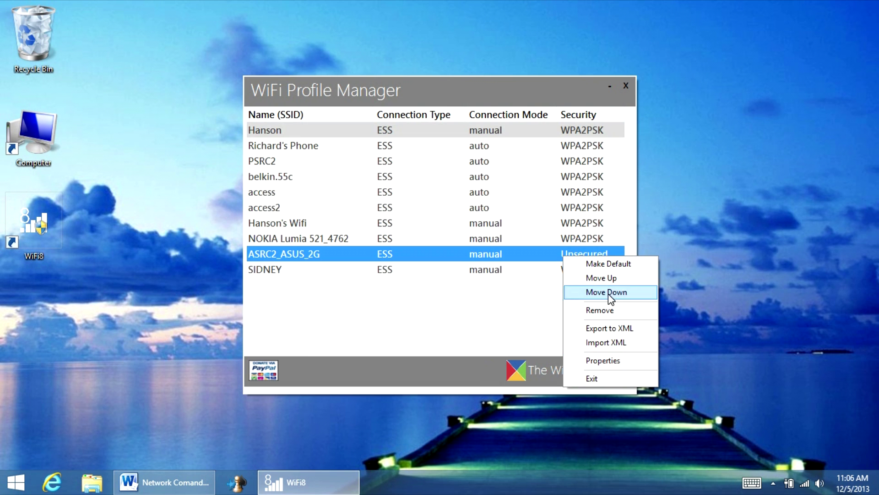
click(609, 315)
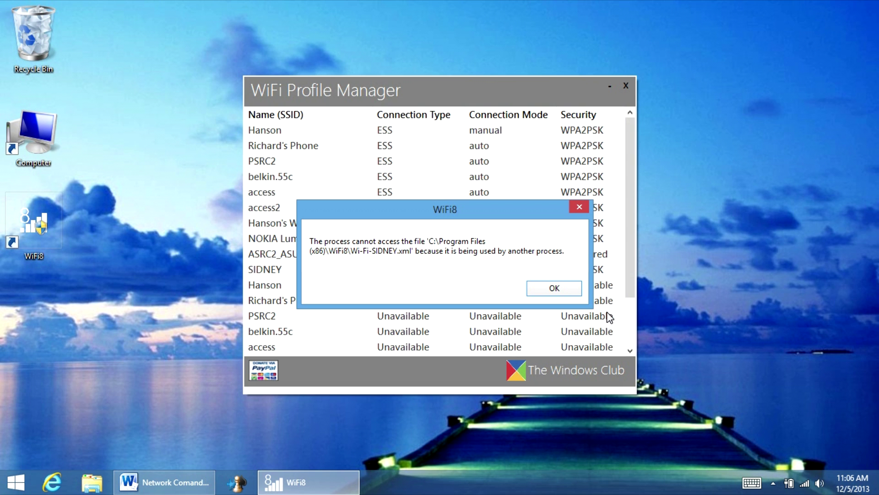
Step: Dismiss the Wi-Fi-SIDNEY.xml error and click through profiles until the list refreshes to nine
key(Return)
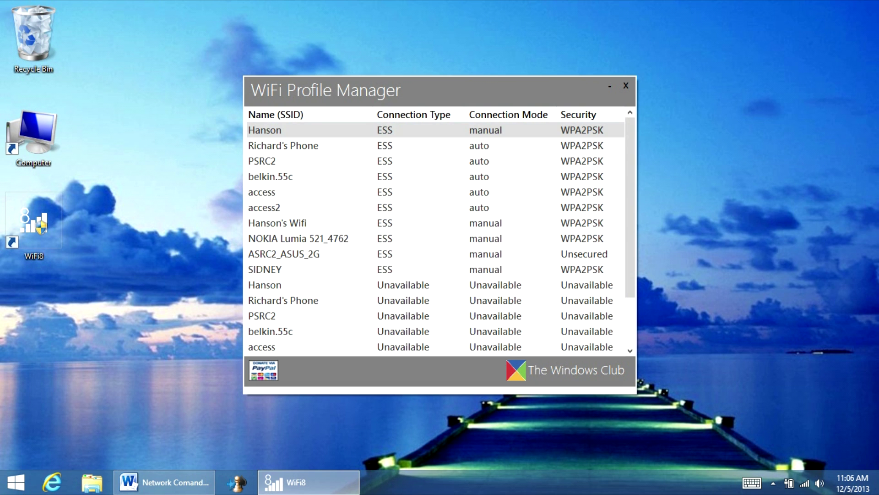
scroll(609, 316, down, 2)
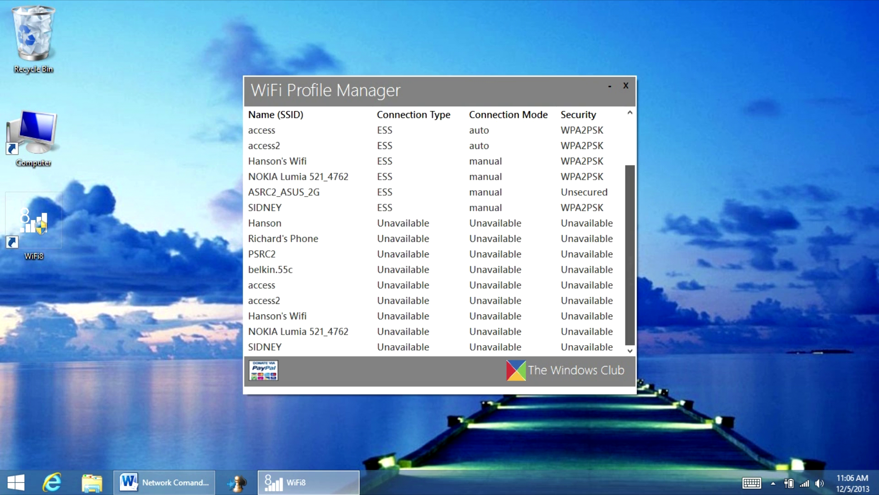
scroll(609, 316, up, 2)
scroll(609, 316, down, 2)
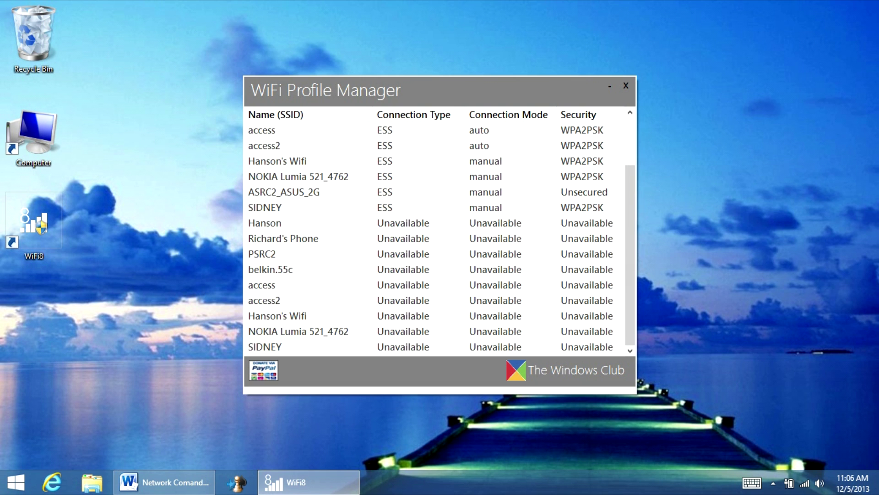
click(265, 223)
click(283, 238)
click(270, 270)
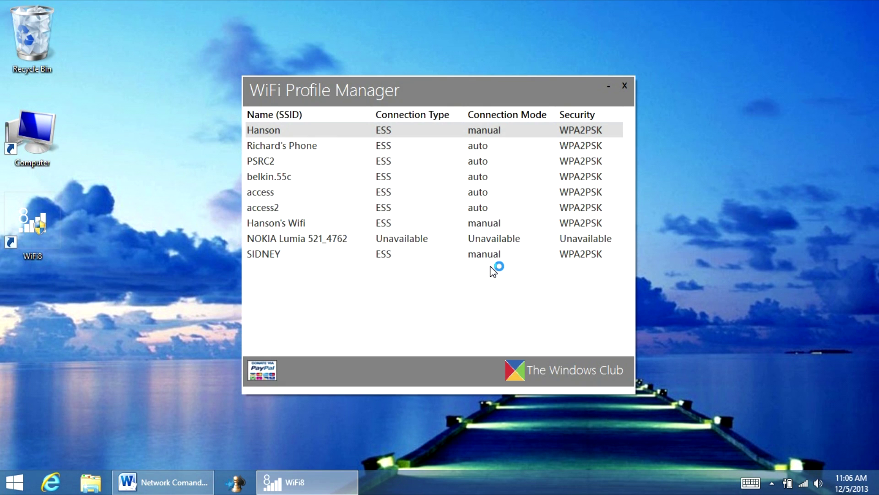
click(491, 238)
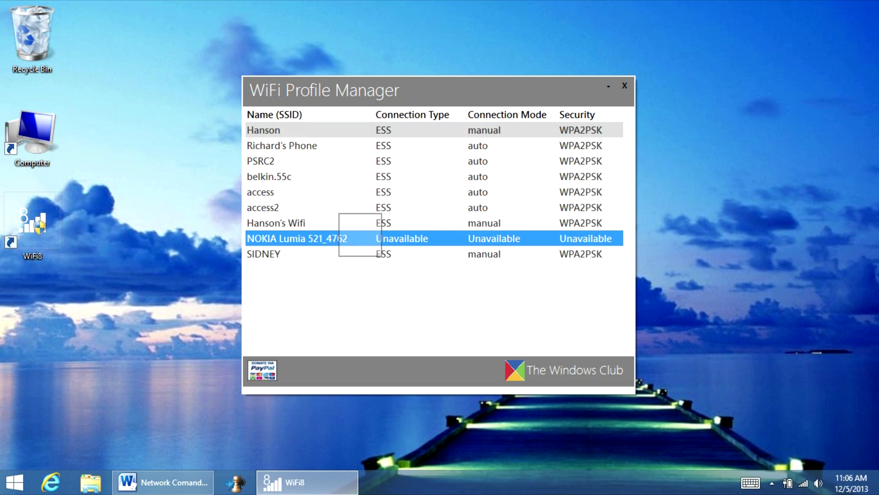
Step: Inspect the properties of NOKIA Lumia 521_4762, then of the SIDNEY profile twice
right_click(361, 237)
click(401, 343)
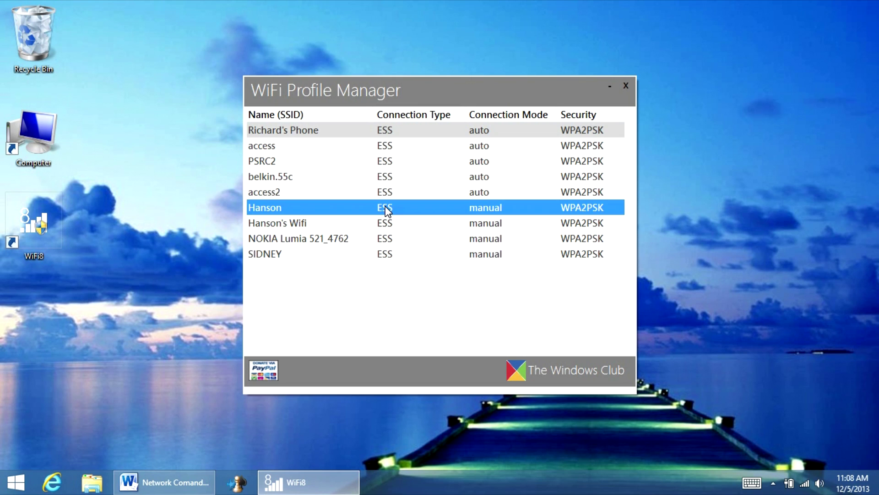
click(380, 255)
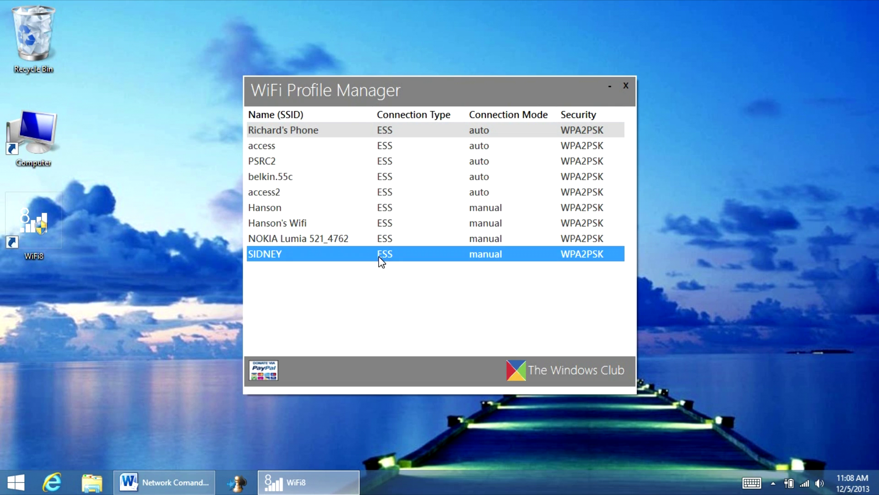
right_click(378, 257)
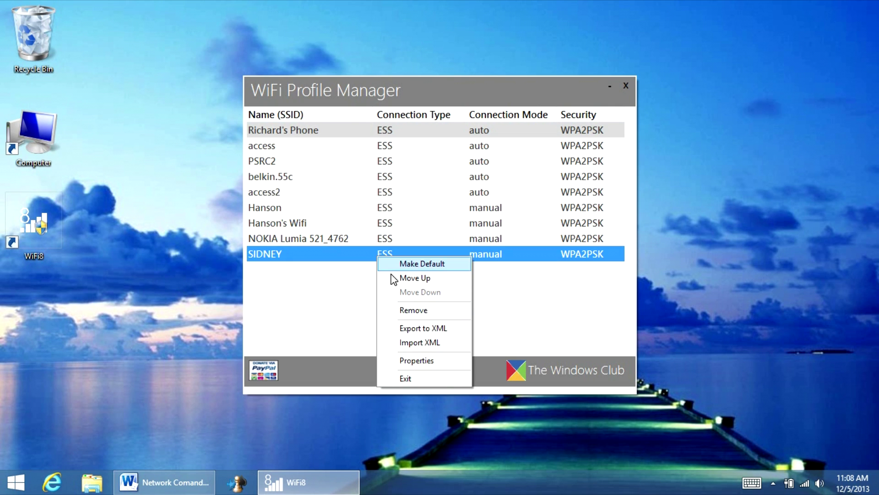
click(421, 361)
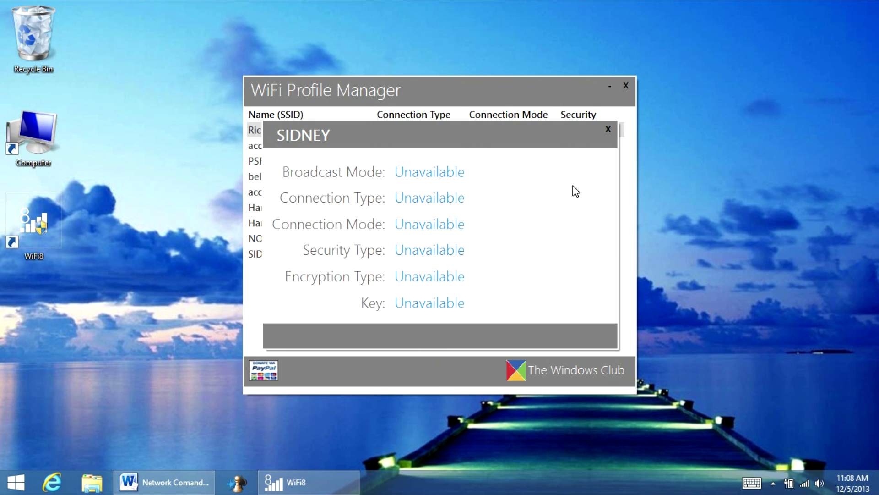
click(608, 129)
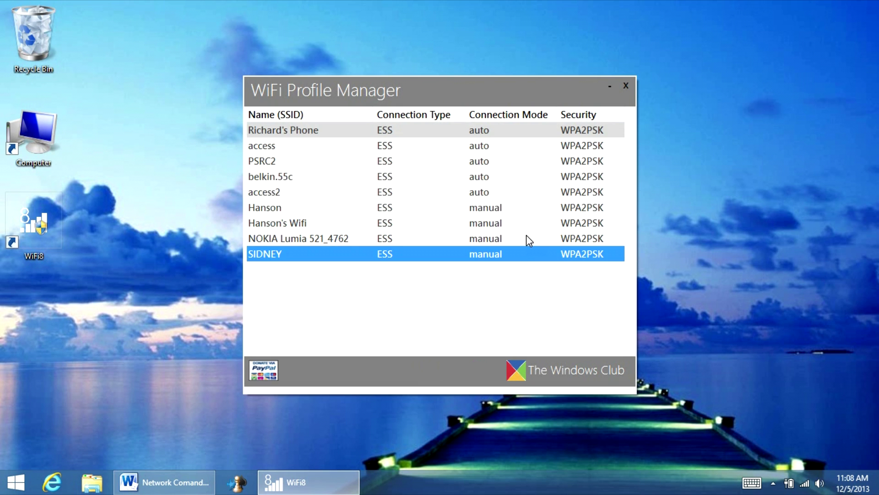
right_click(520, 256)
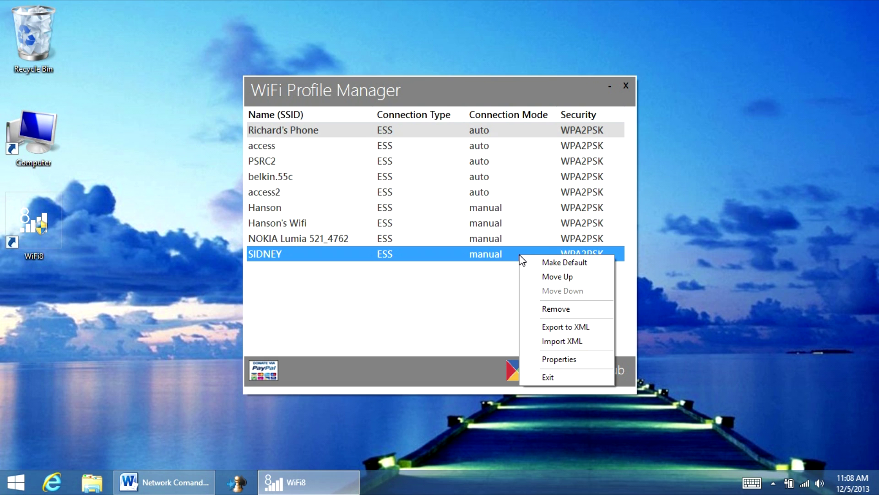
click(558, 358)
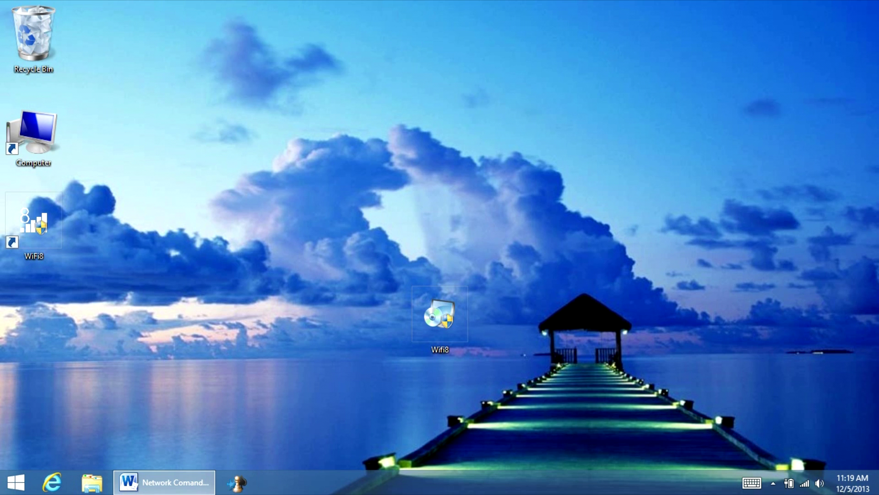
Step: Open Command Prompt (Admin) and bring the Network Comand Codes document back beside it
right_click(16, 482)
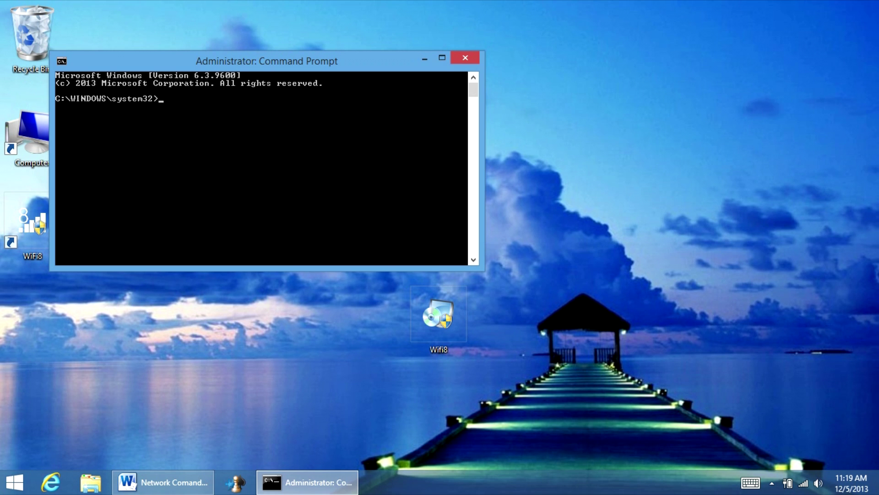
key(alt+Tab)
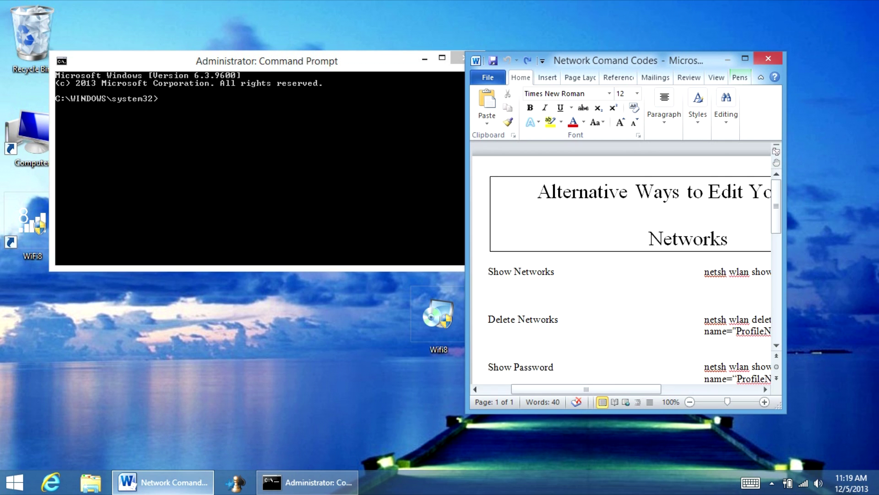
Step: Copy 'netsh wlan show profiles' from the document and run it, listing nine saved Wi-Fi profiles
scroll(620, 284, right, 1)
scroll(621, 284, right, 1)
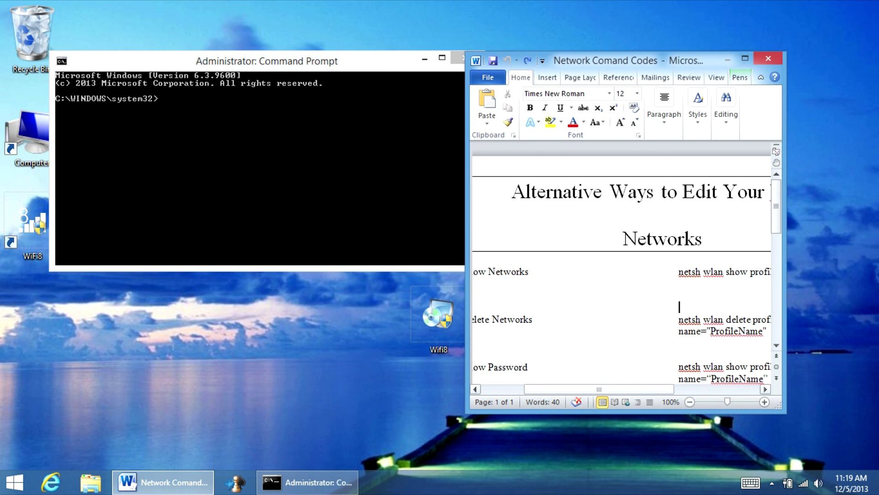
scroll(621, 283, right, 3)
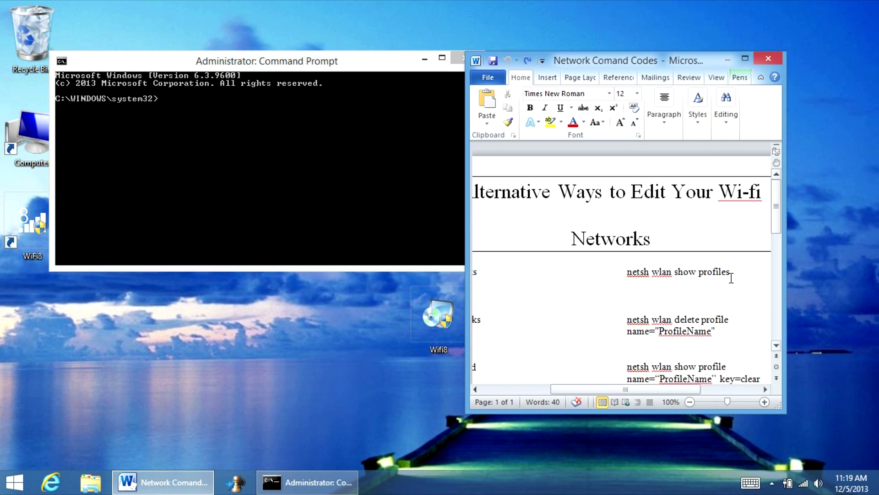
drag(730, 273, 641, 281)
key(super+c)
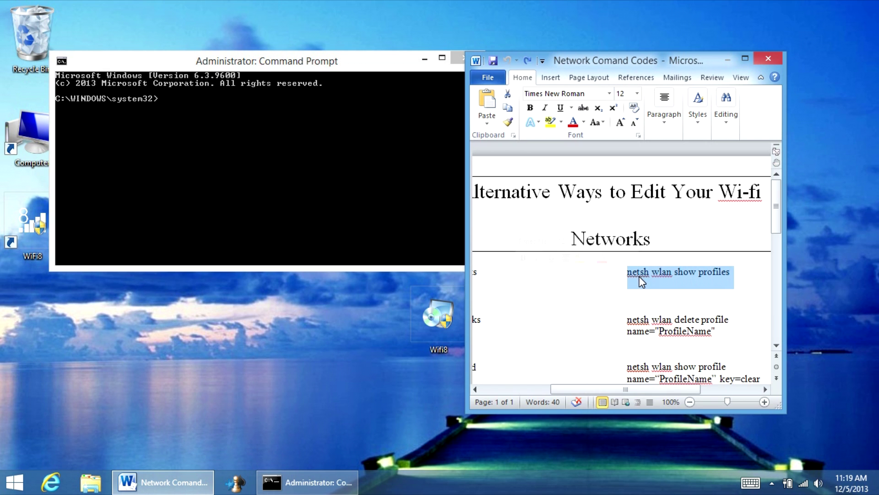
key(alt+Tab)
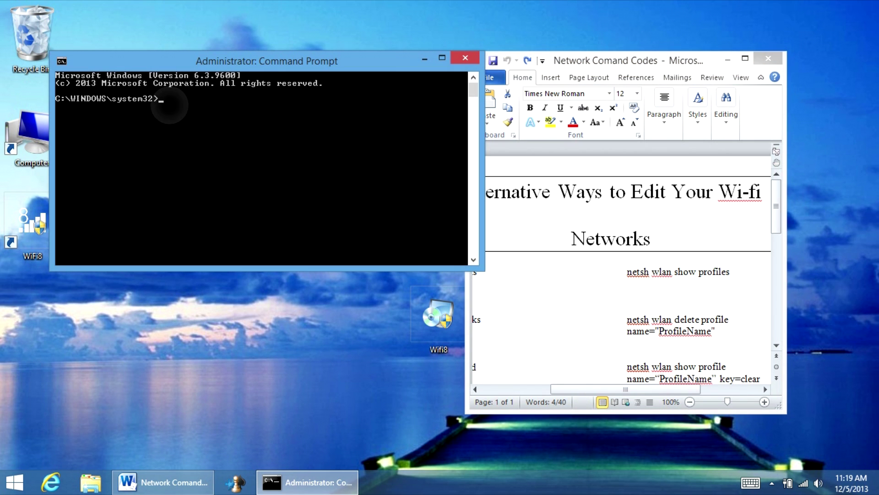
right_click(169, 100)
click(95, 142)
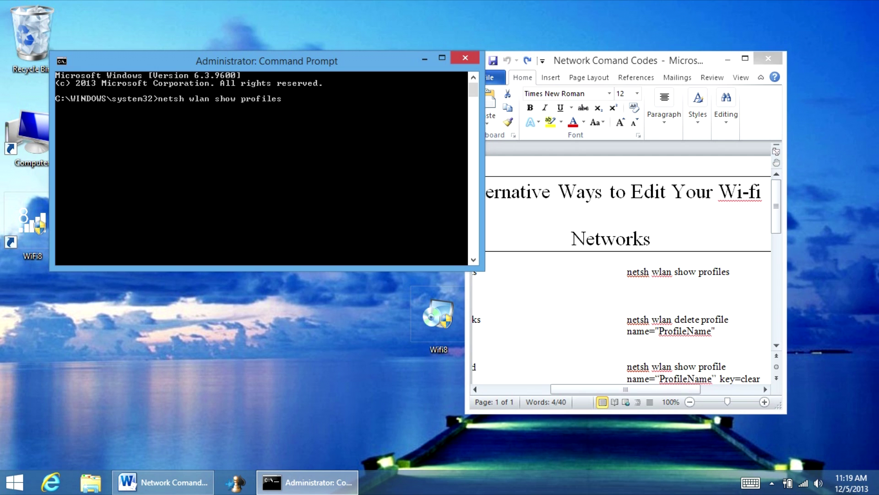
key(Return)
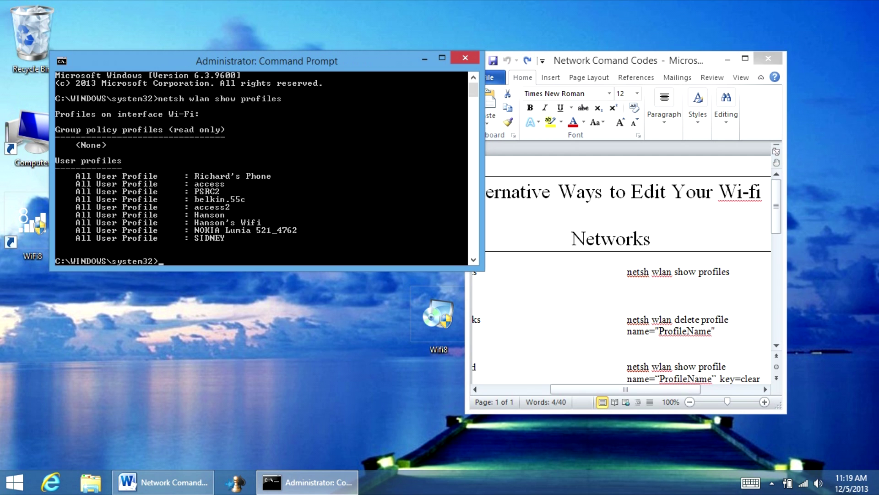
Step: Replace the ProfileName placeholder in the delete line with access2
scroll(365, 147, down, 2)
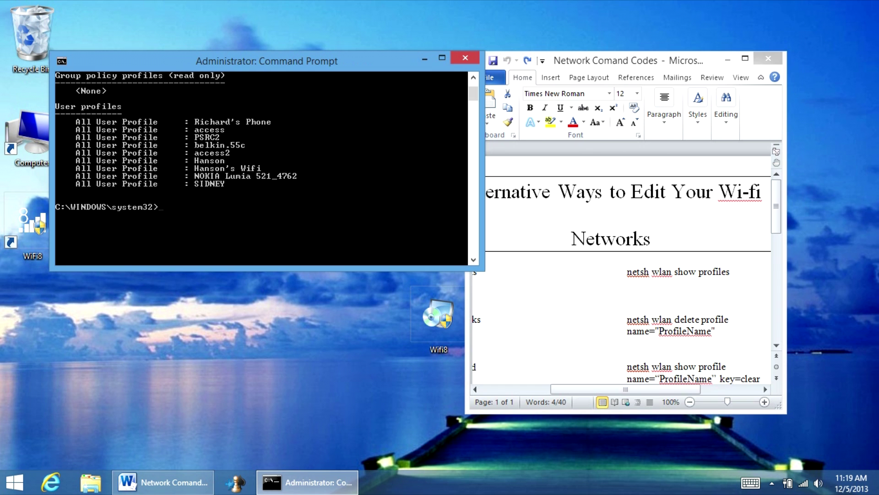
key(alt+Tab)
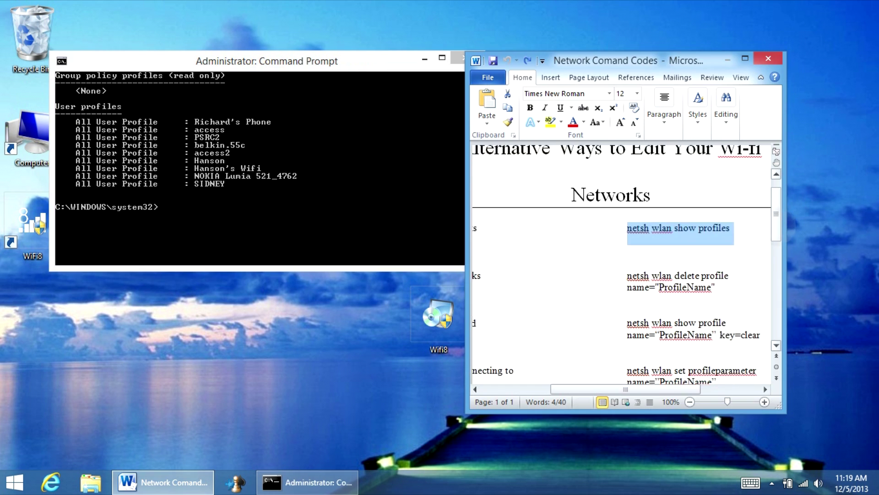
scroll(721, 237, down, 3)
click(721, 237)
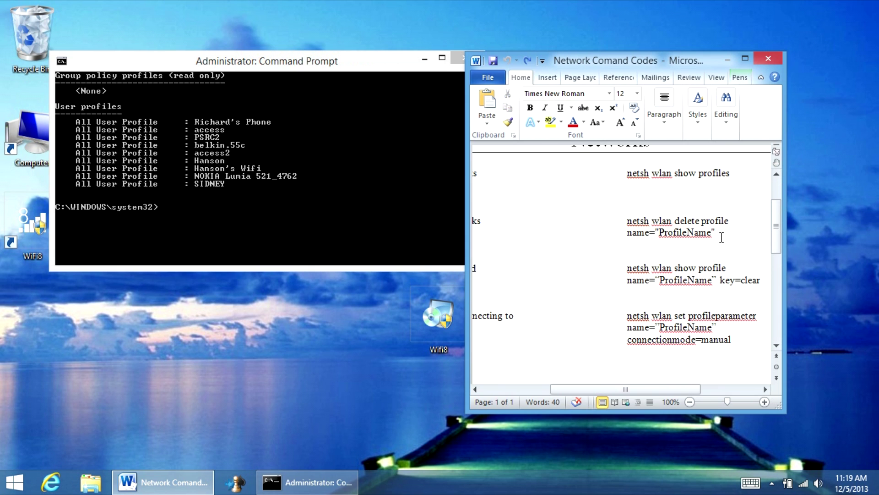
key(BackSpace)
key(BackSpace)
key(BackSpace)
key(BackSpace)
key(BackSpace)
key(BackSpace)
key(BackSpace)
key(BackSpace)
key(BackSpace)
key(BackSpace)
key(BackSpace)
key(BackSpace)
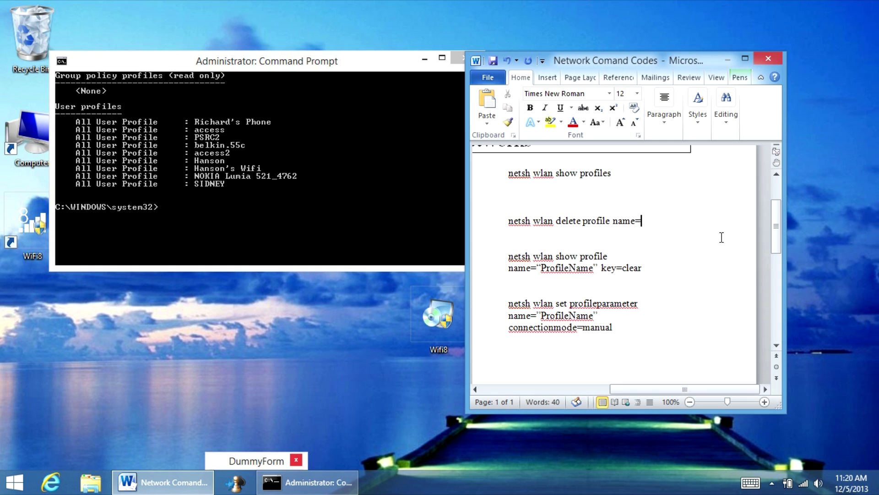
key(BackSpace)
text(a)
text(c)
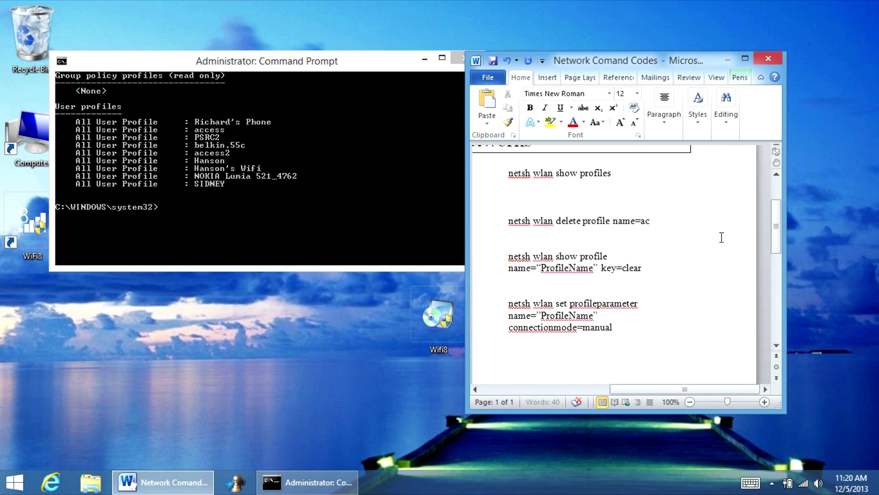
text(cess2)
Step: Run netsh wlan delete profile name=access2 in the console, removing the access2 profile
drag(673, 221, 512, 218)
key(super+c)
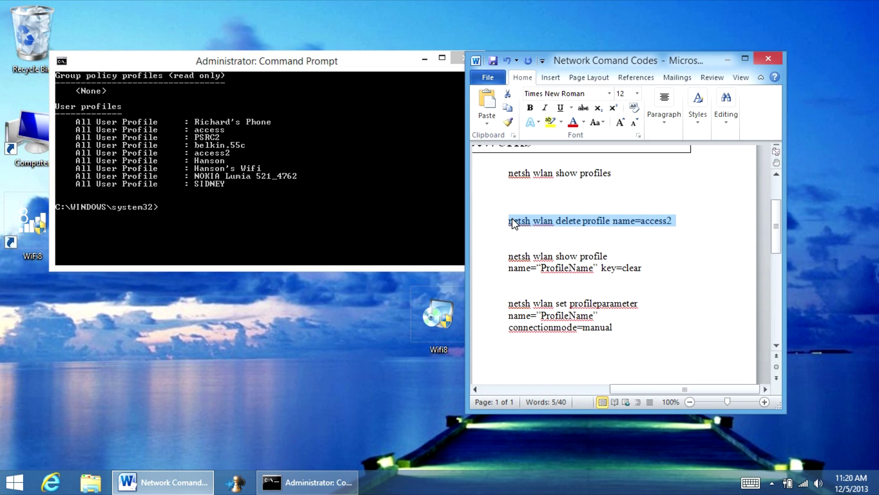
key(alt+Tab)
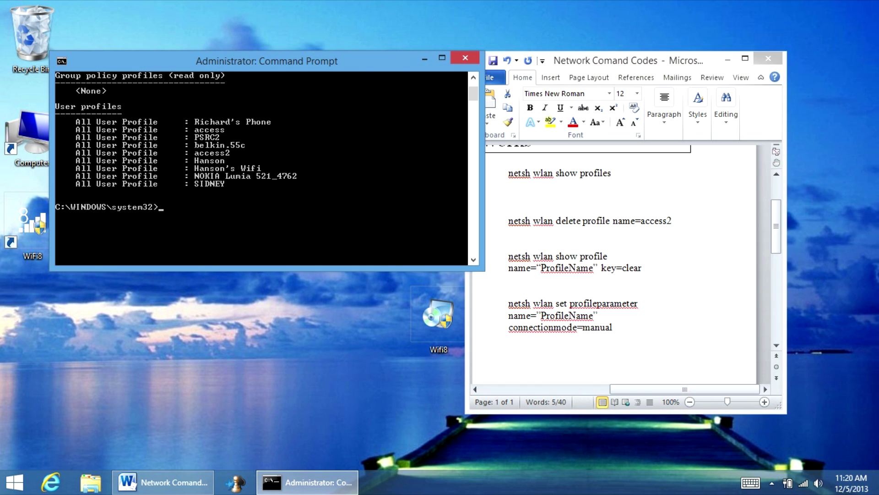
right_click(172, 206)
click(98, 245)
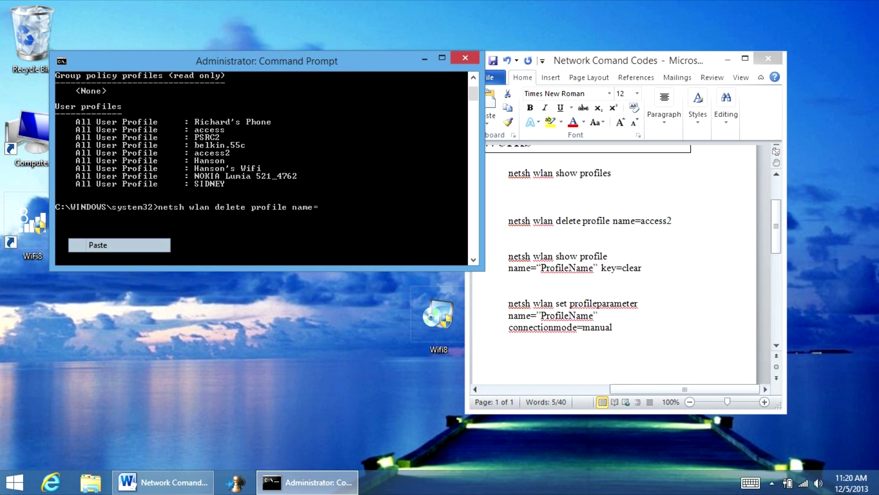
key(Return)
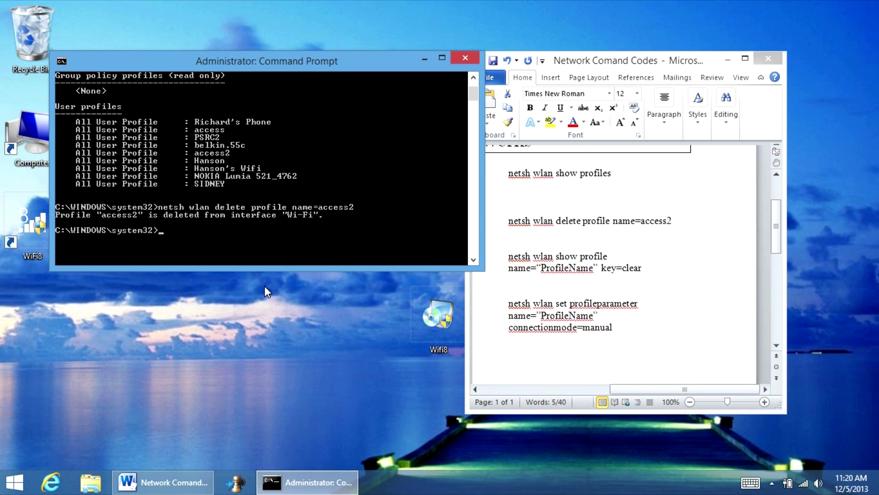
drag(592, 270, 595, 272)
Step: Put SIDNEY as the profile name in the show profile key=clear line and select it
click(595, 272)
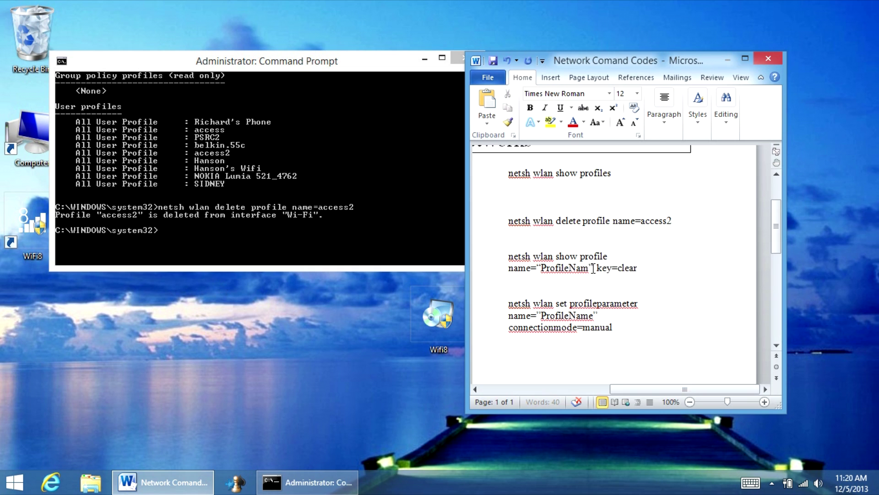
key(BackSpace)
key(BackSpace)
key(BackSpace)
key(BackSpace)
key(BackSpace)
key(BackSpace)
key(BackSpace)
key(BackSpace)
key(BackSpace)
key(BackSpace)
key(BackSpace)
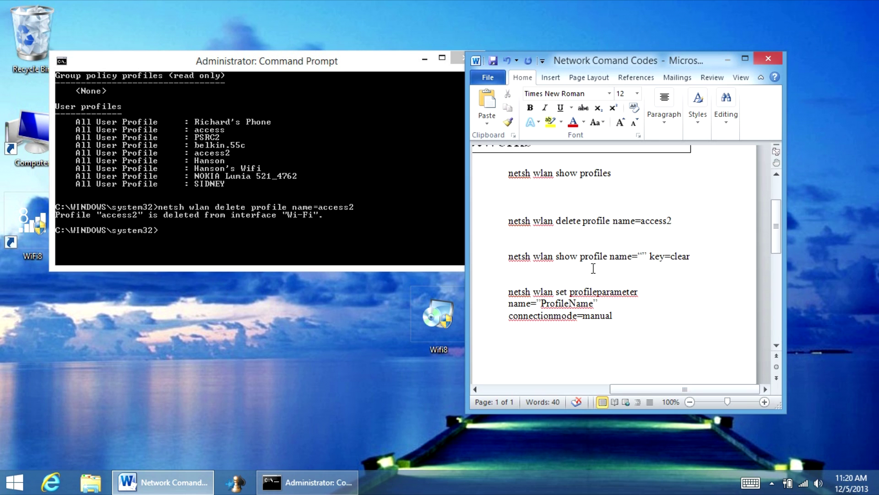
text(SIDNEY)
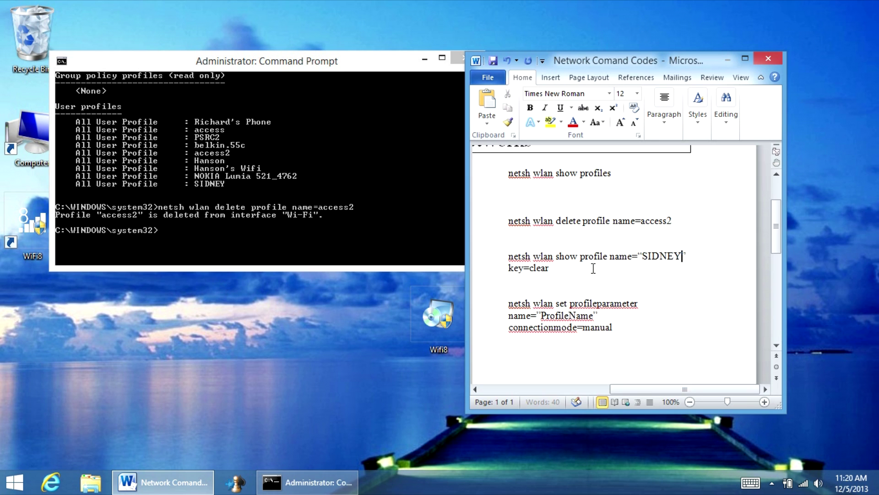
key(Down)
triple_click(583, 262)
key(super+c)
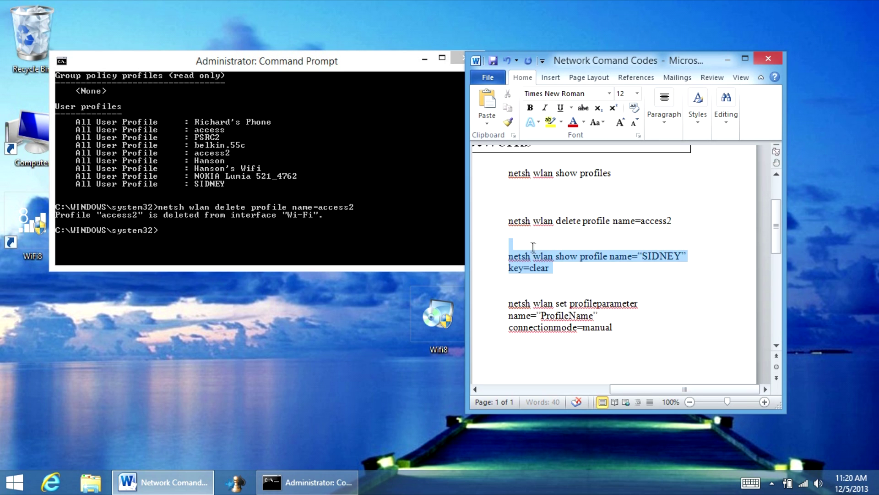
Step: Run netsh wlan show profile name="SIDNEY" key=clear in the console; SIDNEY is not found
click(241, 251)
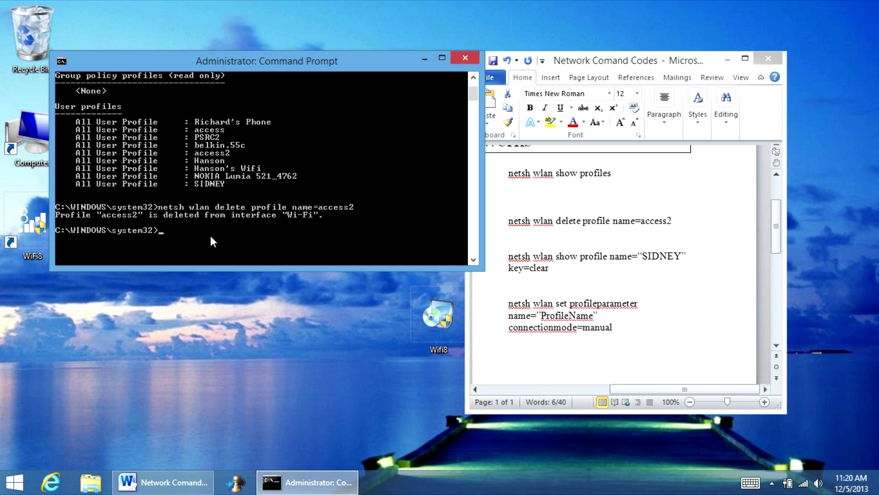
key(ctrl+v)
key(BackSpace)
key(BackSpace)
right_click(178, 228)
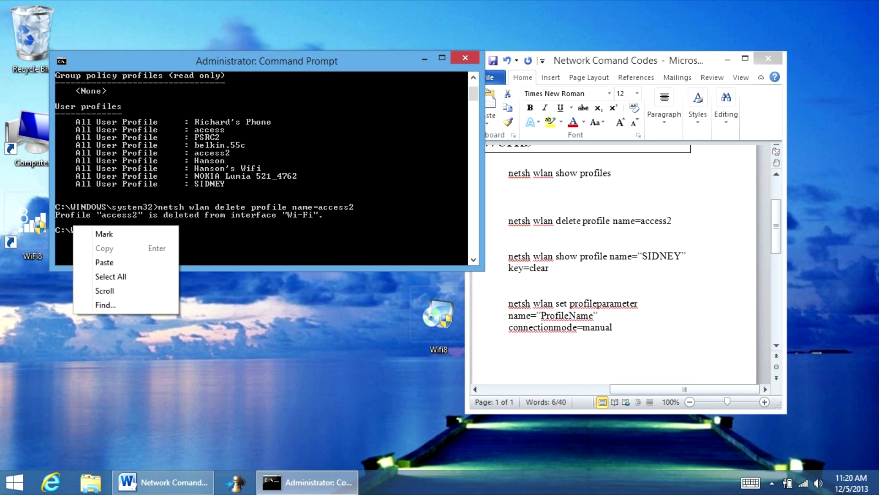
click(105, 262)
key(Return)
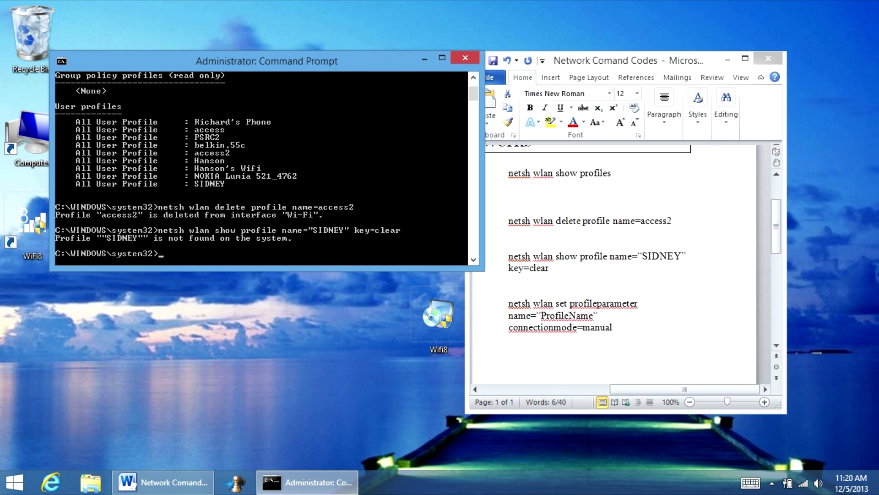
scroll(337, 243, down, 1)
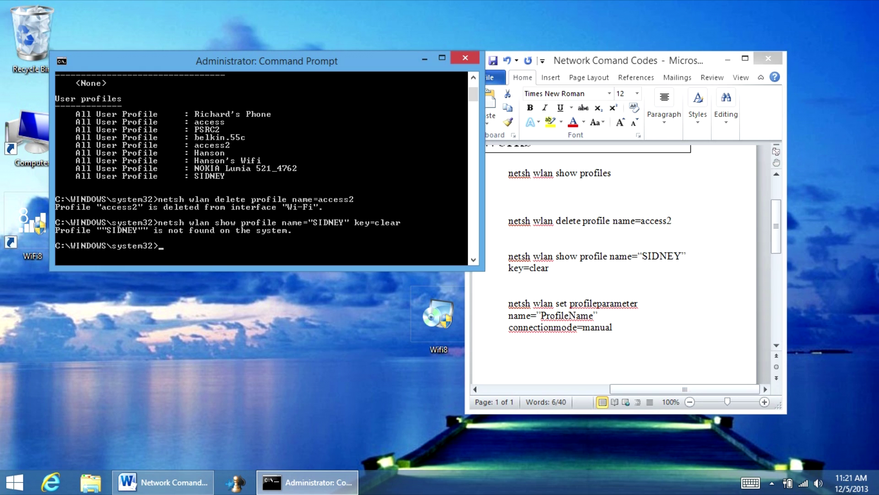
Step: Paste and rerun the SIDNEY key=clear show-profile command; it still reports SIDNEY not found
key(ctrl+v)
key(BackSpace)
right_click(72, 248)
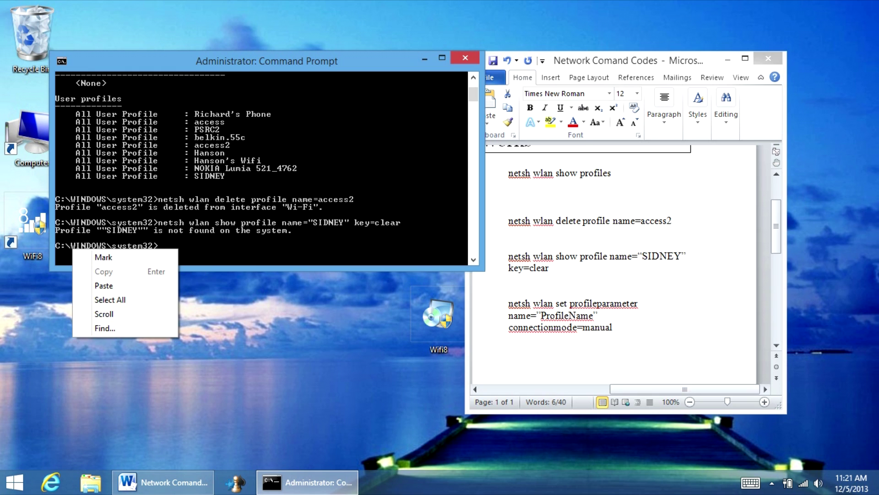
click(104, 285)
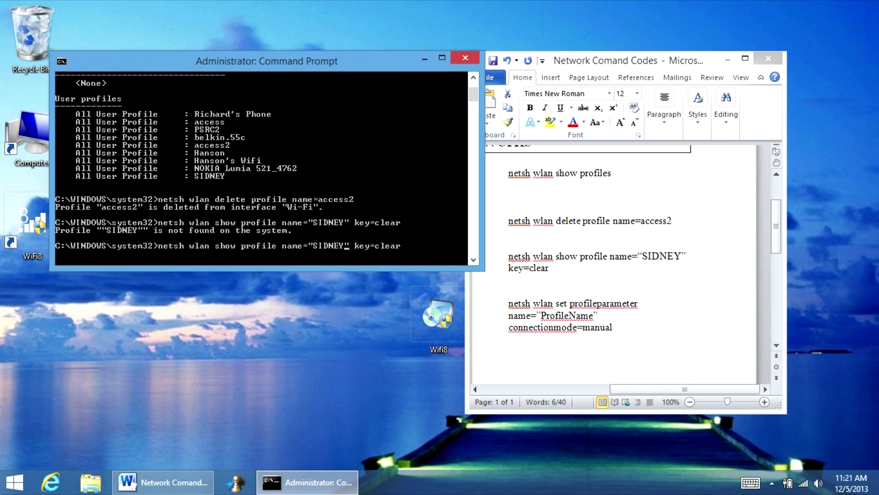
key(Right)
key(Return)
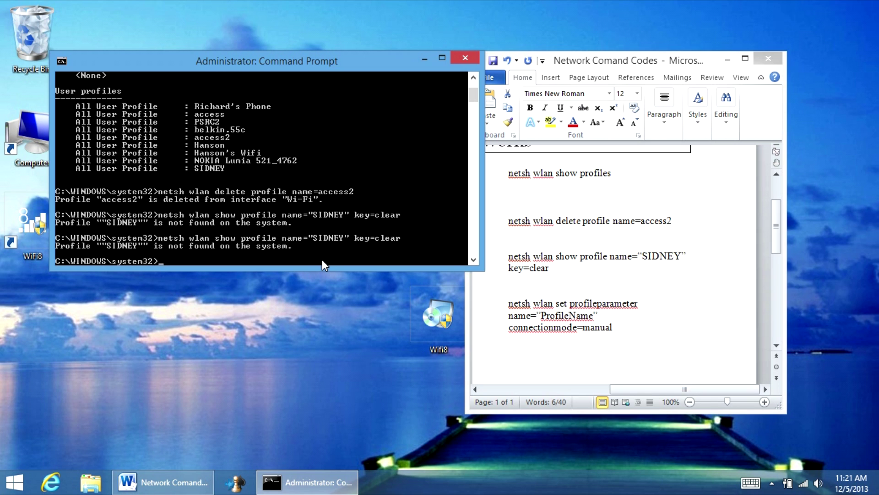
click(653, 256)
Step: Remove the quote marks around SIDNEY in the show-profile line of the document
click(643, 255)
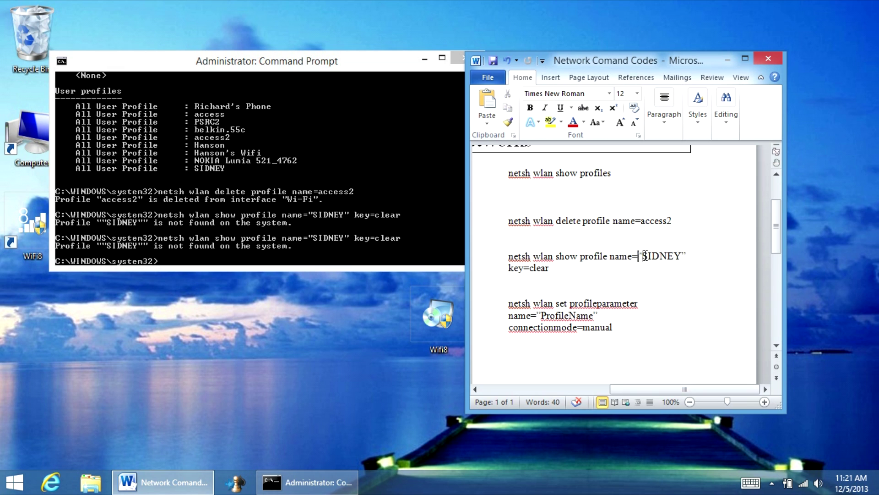
key(BackSpace)
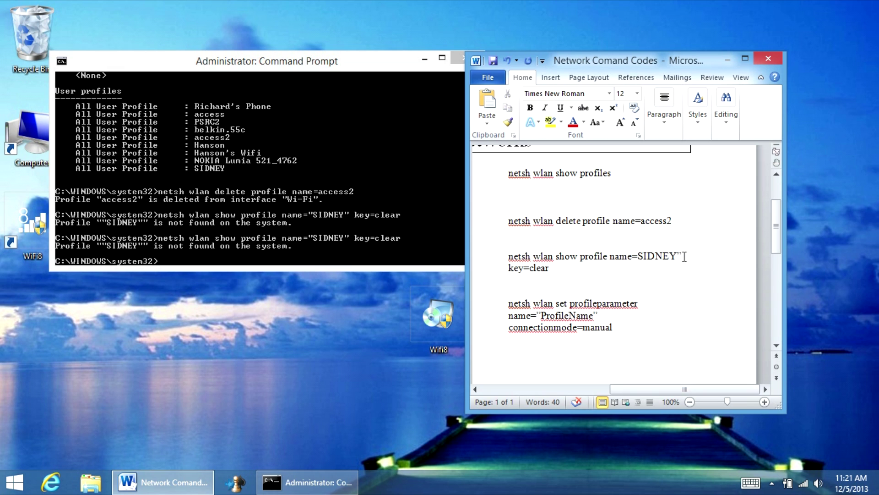
click(683, 256)
key(BackSpace)
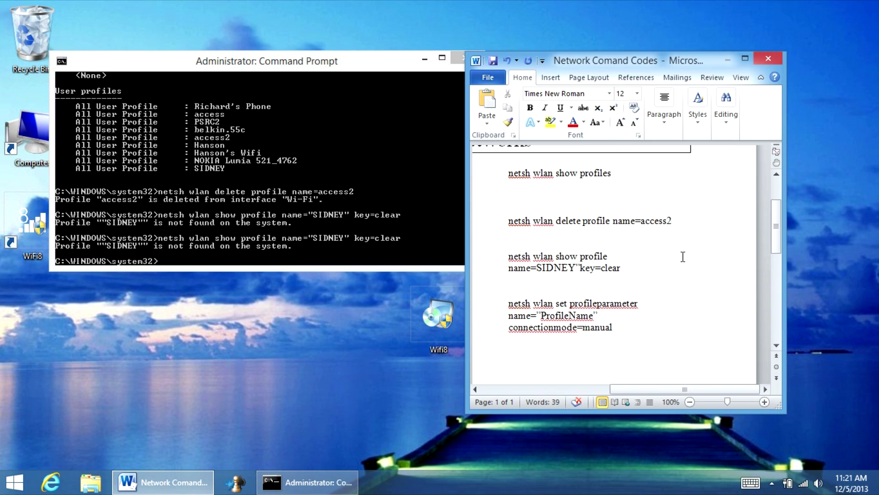
key(BackSpace)
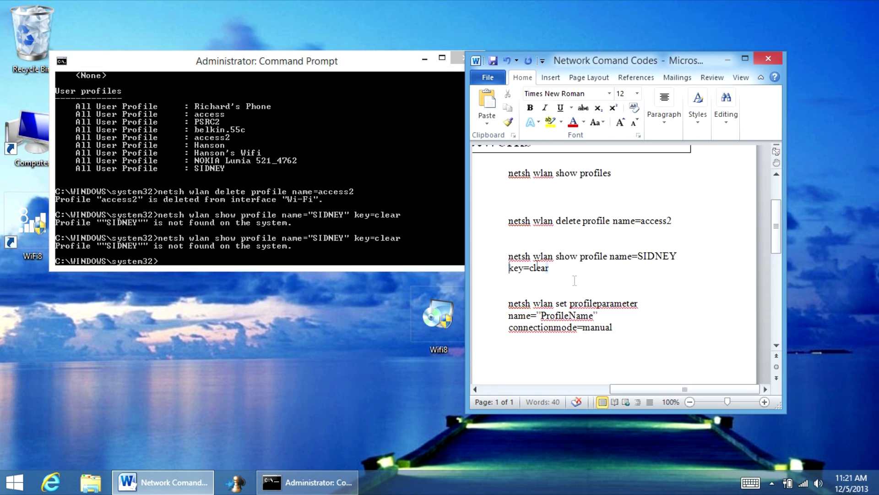
Step: Run netsh wlan show profile name=SIDNEY key=clear, revealing SIDNEY's security key
drag(553, 270, 510, 253)
key(super+c)
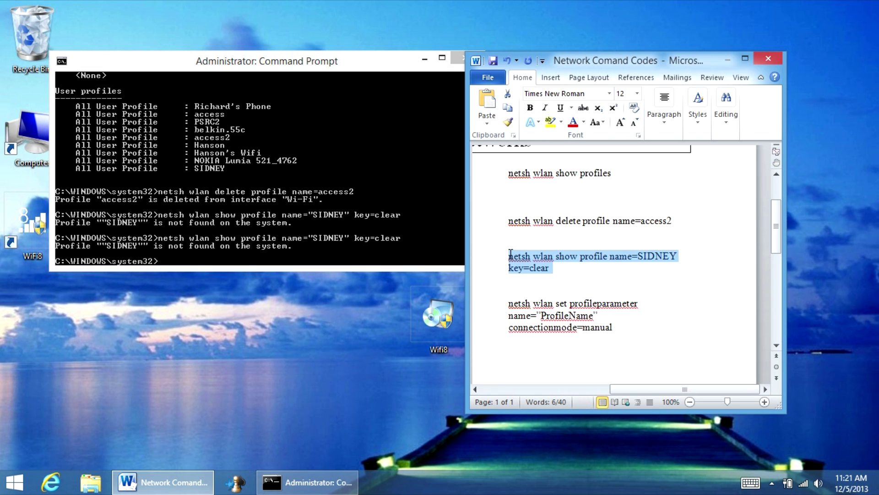
key(alt+Tab)
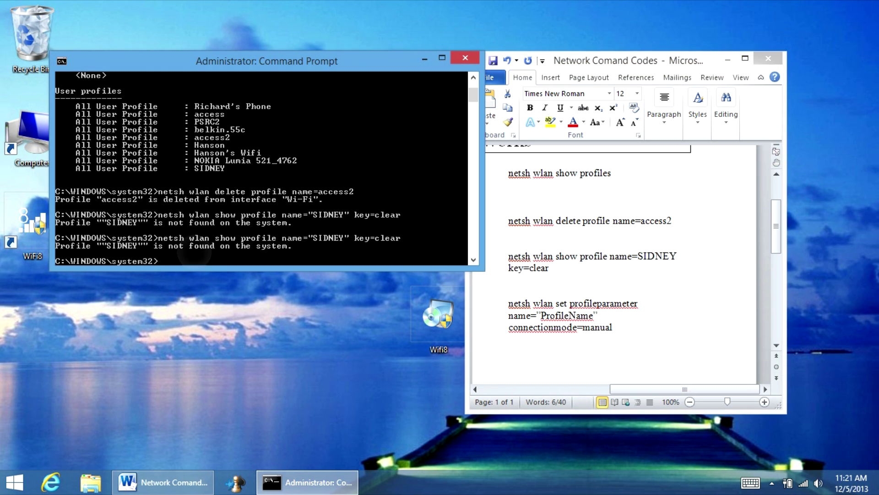
right_click(181, 254)
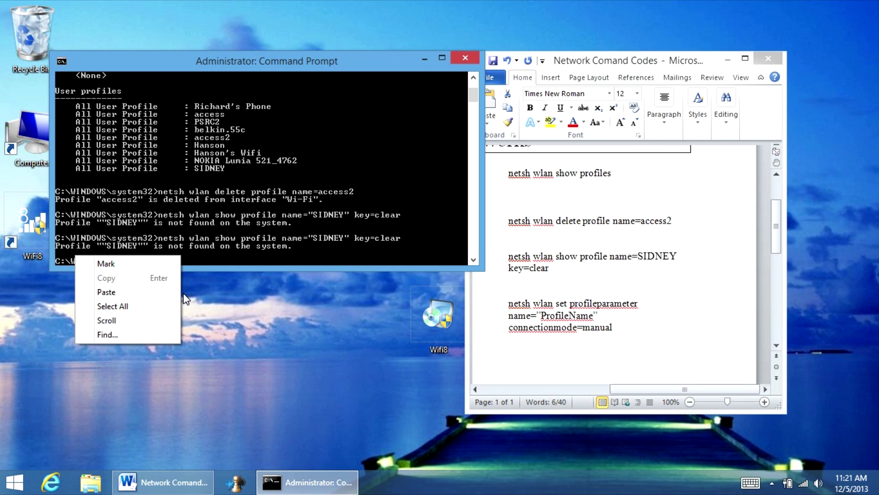
click(168, 295)
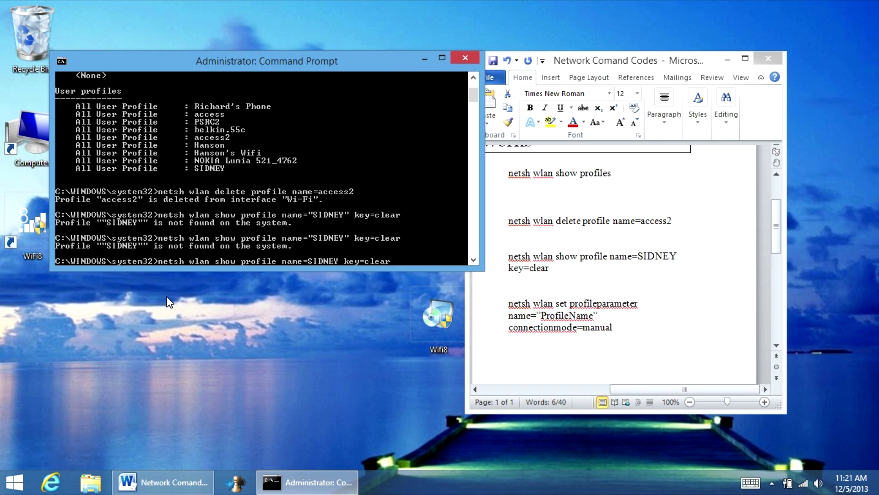
key(Return)
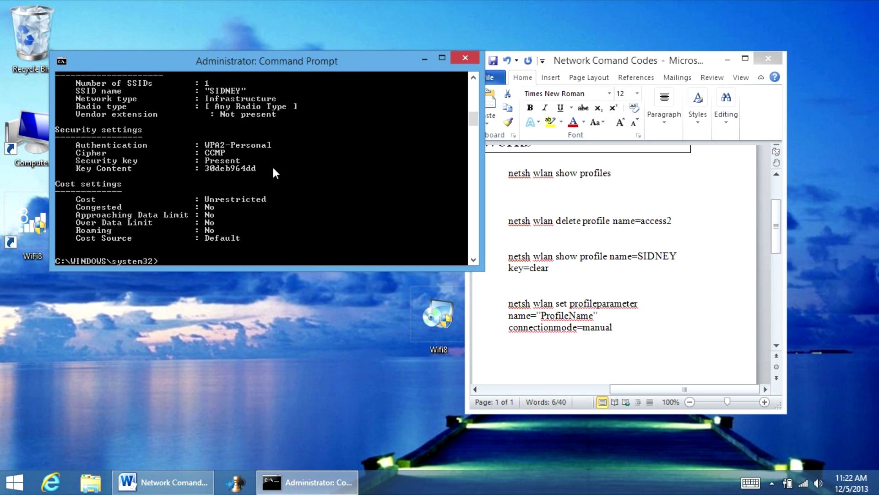
Step: Locate the set profileparameter connectionmode=manual command in the document
click(618, 329)
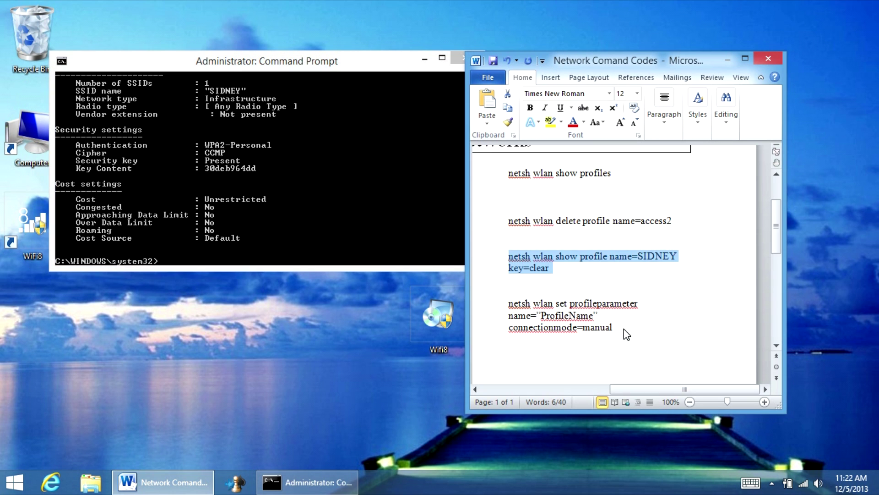
click(616, 331)
drag(616, 331, 523, 303)
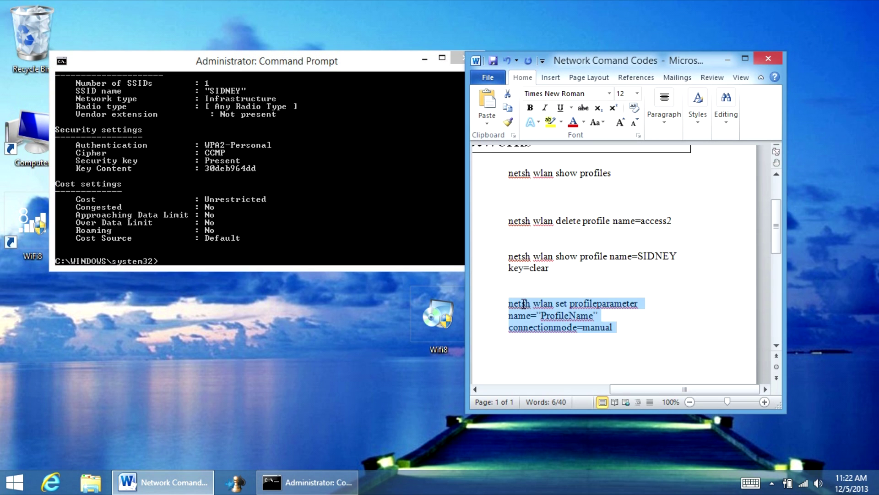
click(597, 328)
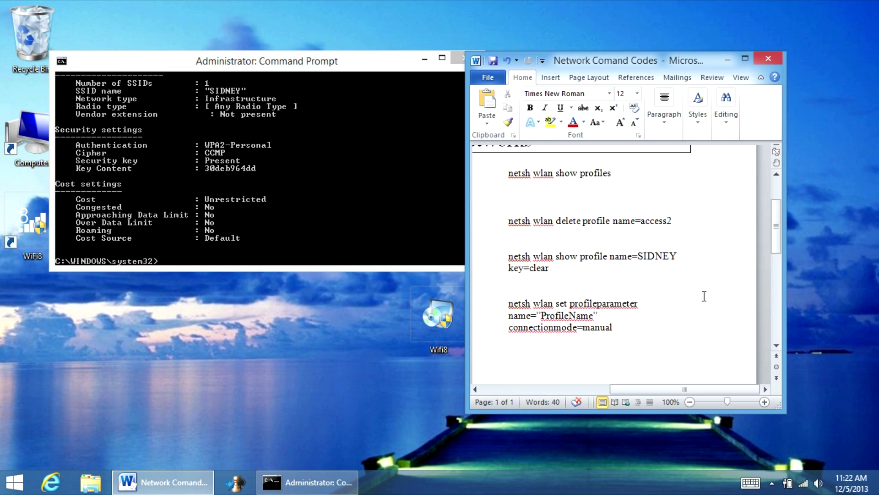
drag(774, 241, 766, 272)
scroll(766, 272, up, 2)
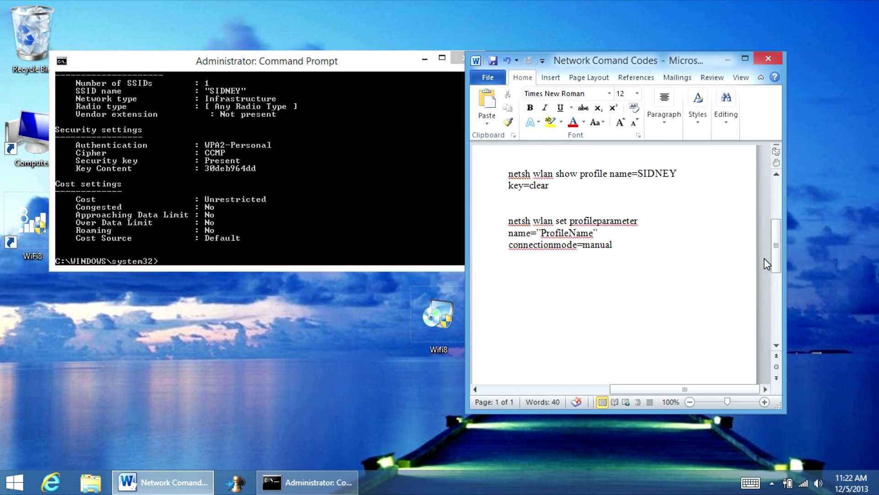
Step: Replace the quoted ProfileName with SIDNEY so it reads name=SIDNEY connectionmode=manual
drag(594, 234, 544, 232)
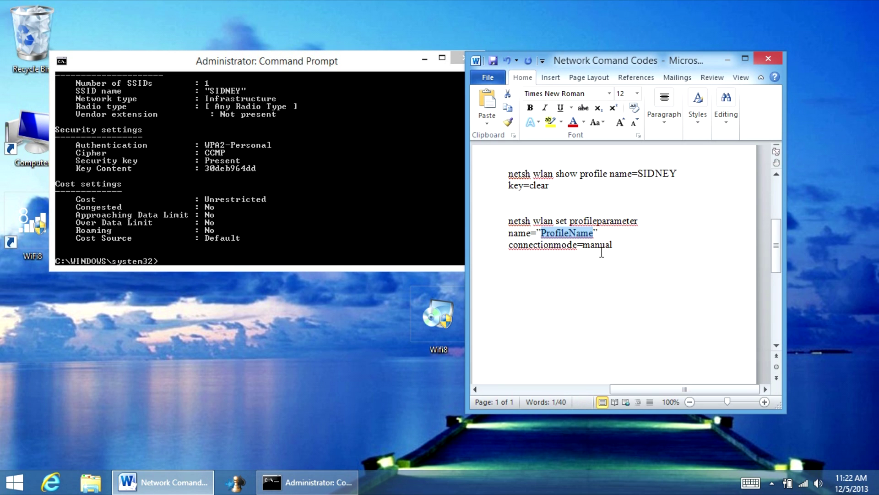
drag(601, 236, 531, 234)
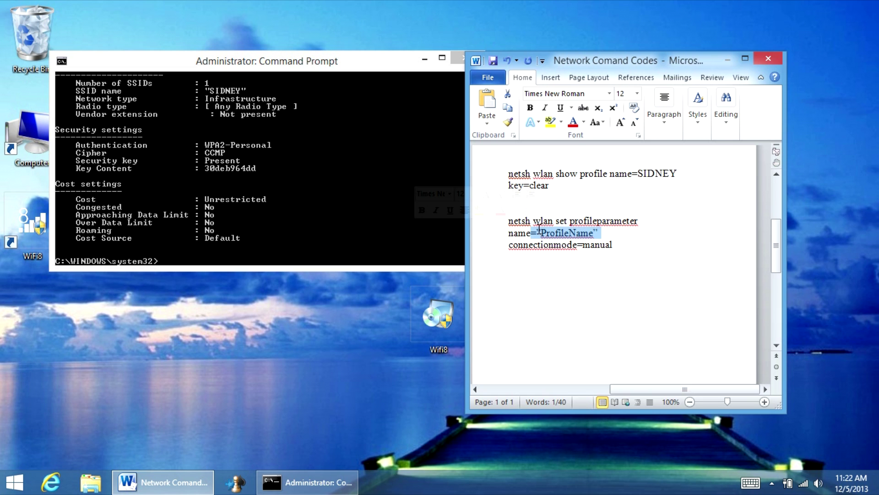
click(603, 234)
key(Delete)
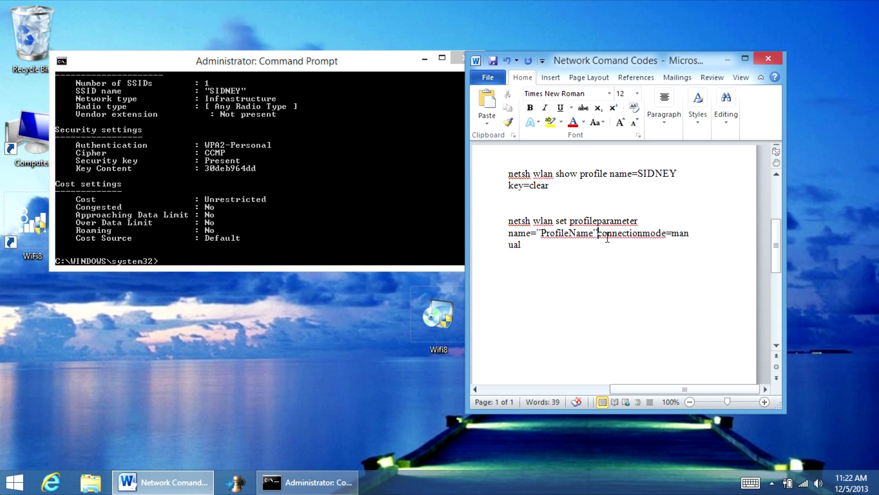
key(BackSpace)
key(BackSpace)
key(BackSpace)
key(BackSpace)
key(BackSpace)
key(BackSpace)
key(BackSpace)
key(BackSpace)
key(BackSpace)
key(BackSpace)
key(BackSpace)
key(BackSpace)
key(BackSpace)
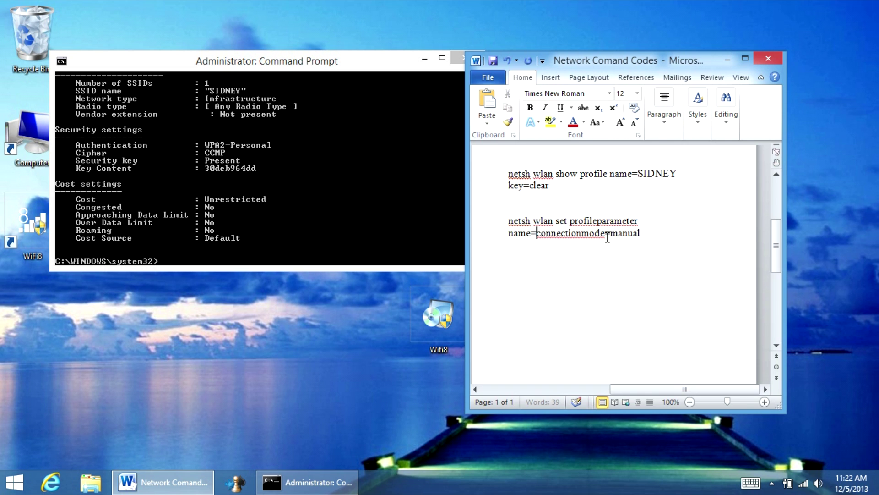
text(SIDNEY)
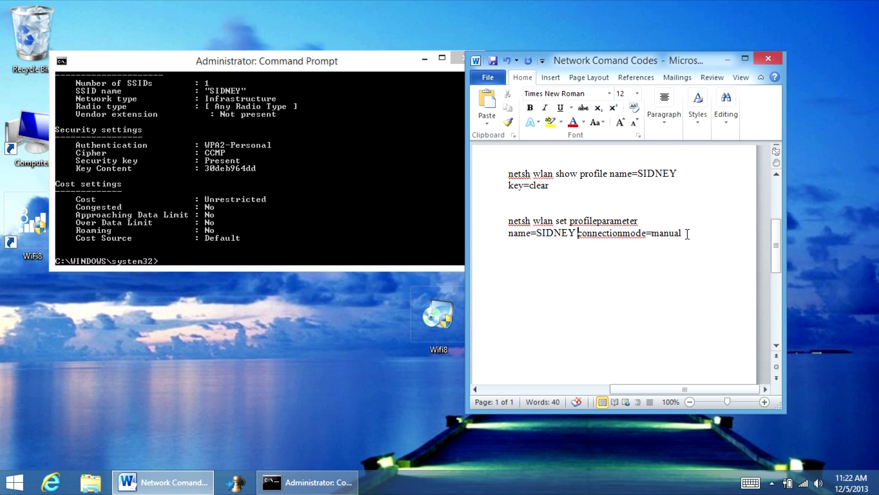
drag(684, 233, 512, 223)
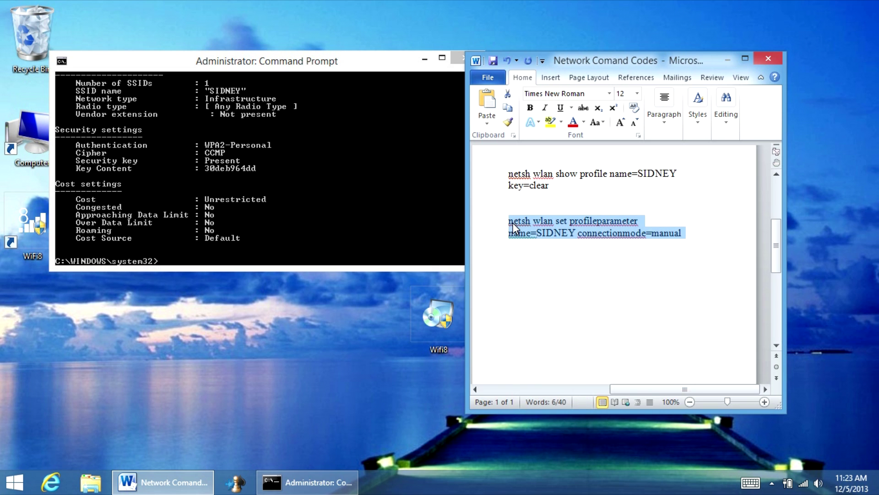
Step: Paste the name=SIDNEY connectionmode=manual command into the console, where it fails, then close Command Prompt
right_click(512, 222)
click(486, 243)
click(332, 260)
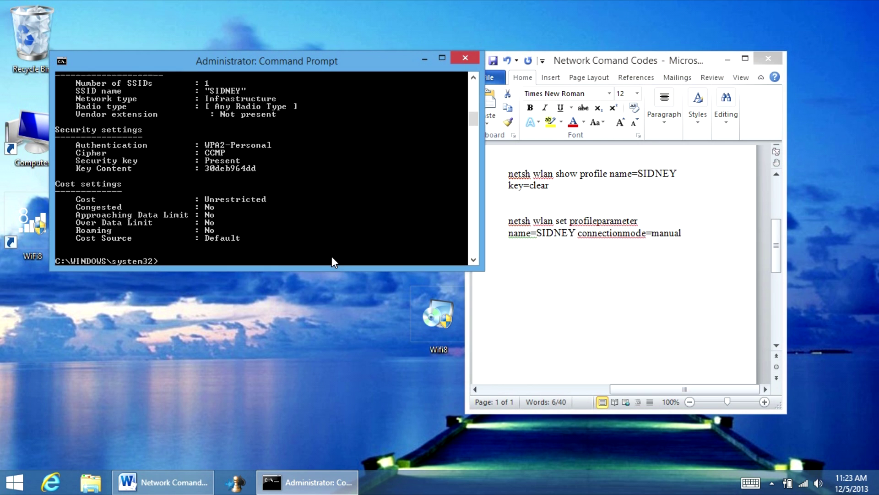
right_click(276, 260)
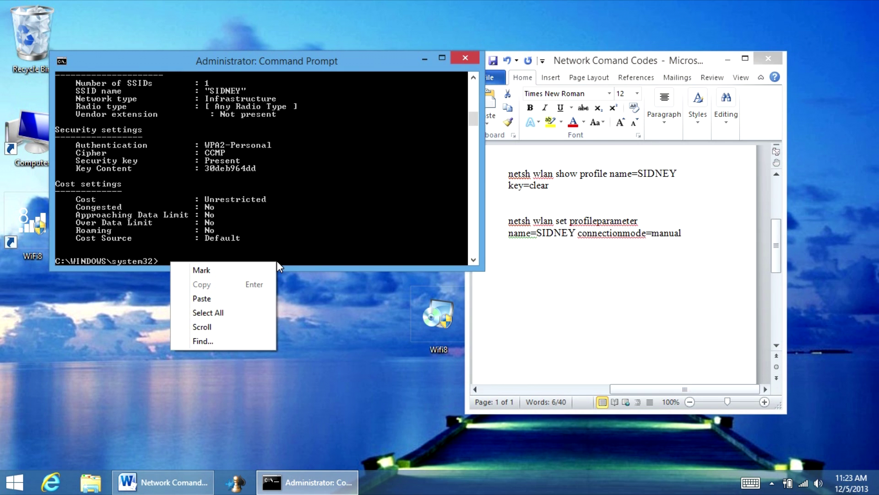
click(257, 293)
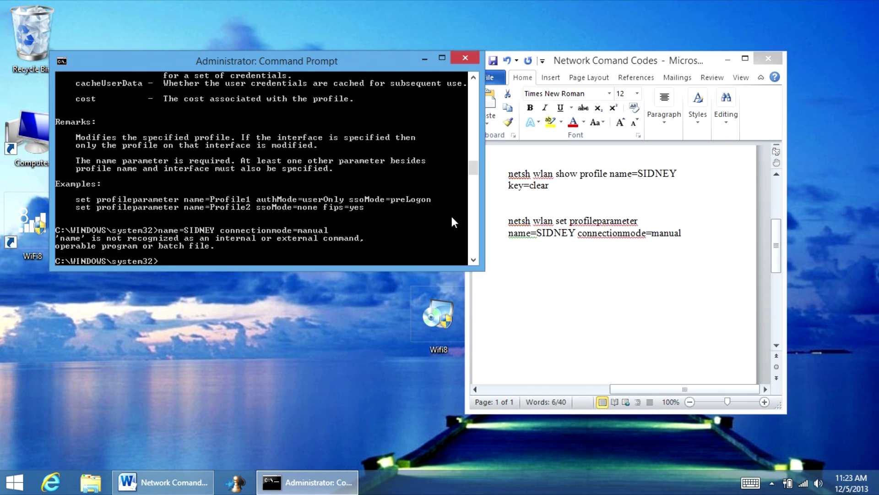
click(459, 59)
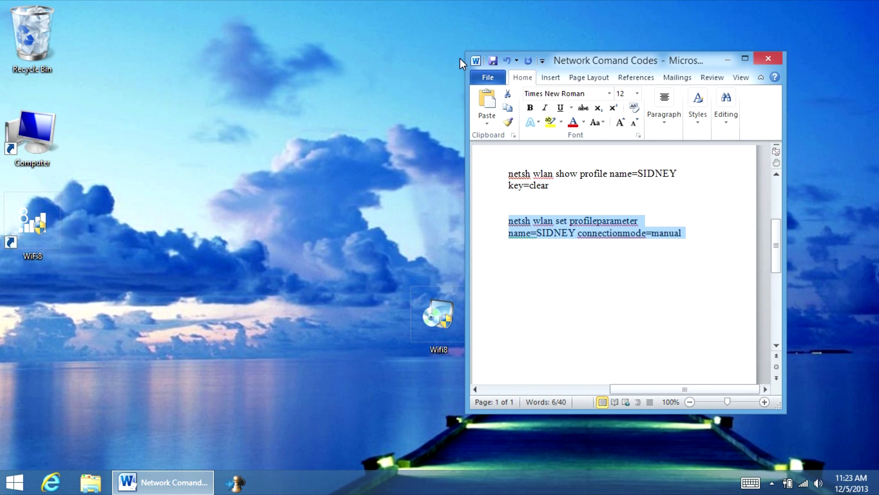